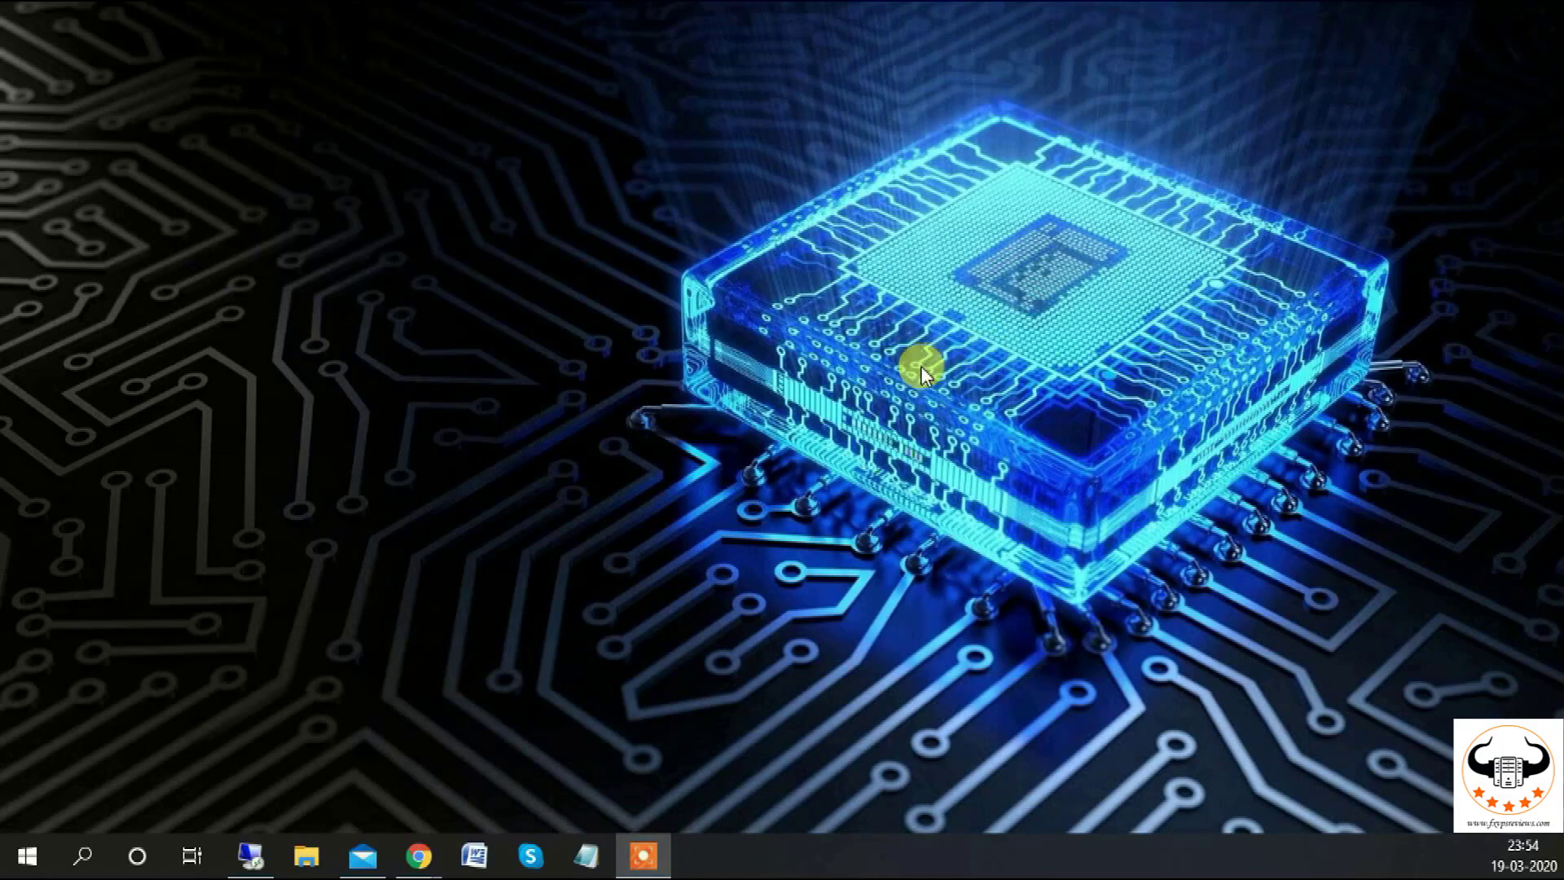
# - Switch to the remote desktop session and launch the icmarkets4setup installer from the desktop
pyautogui.click(246, 855)
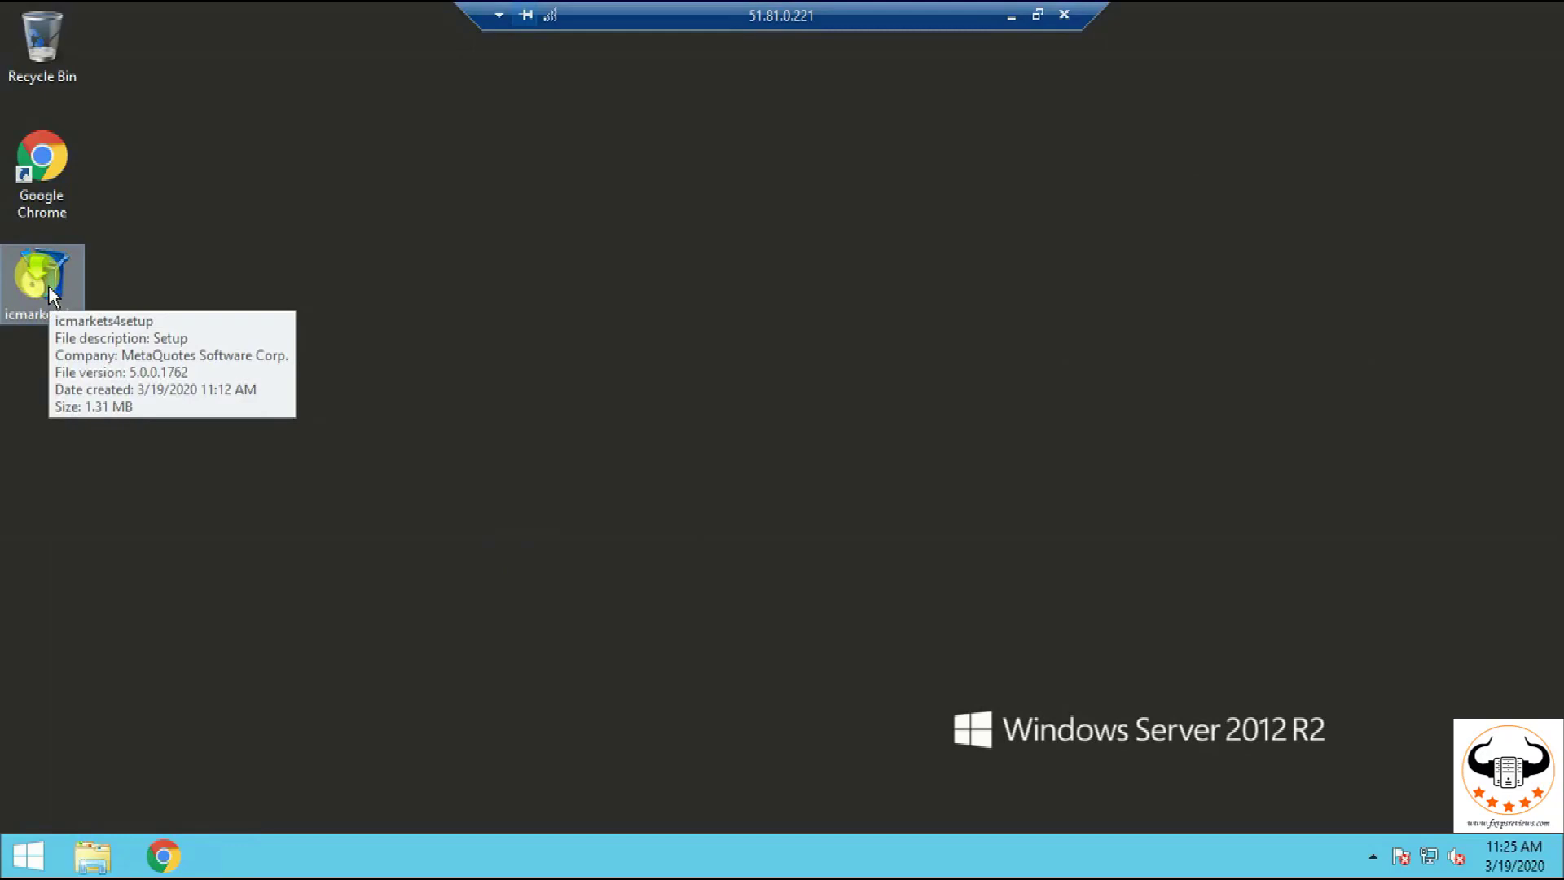
pyautogui.click(137, 279)
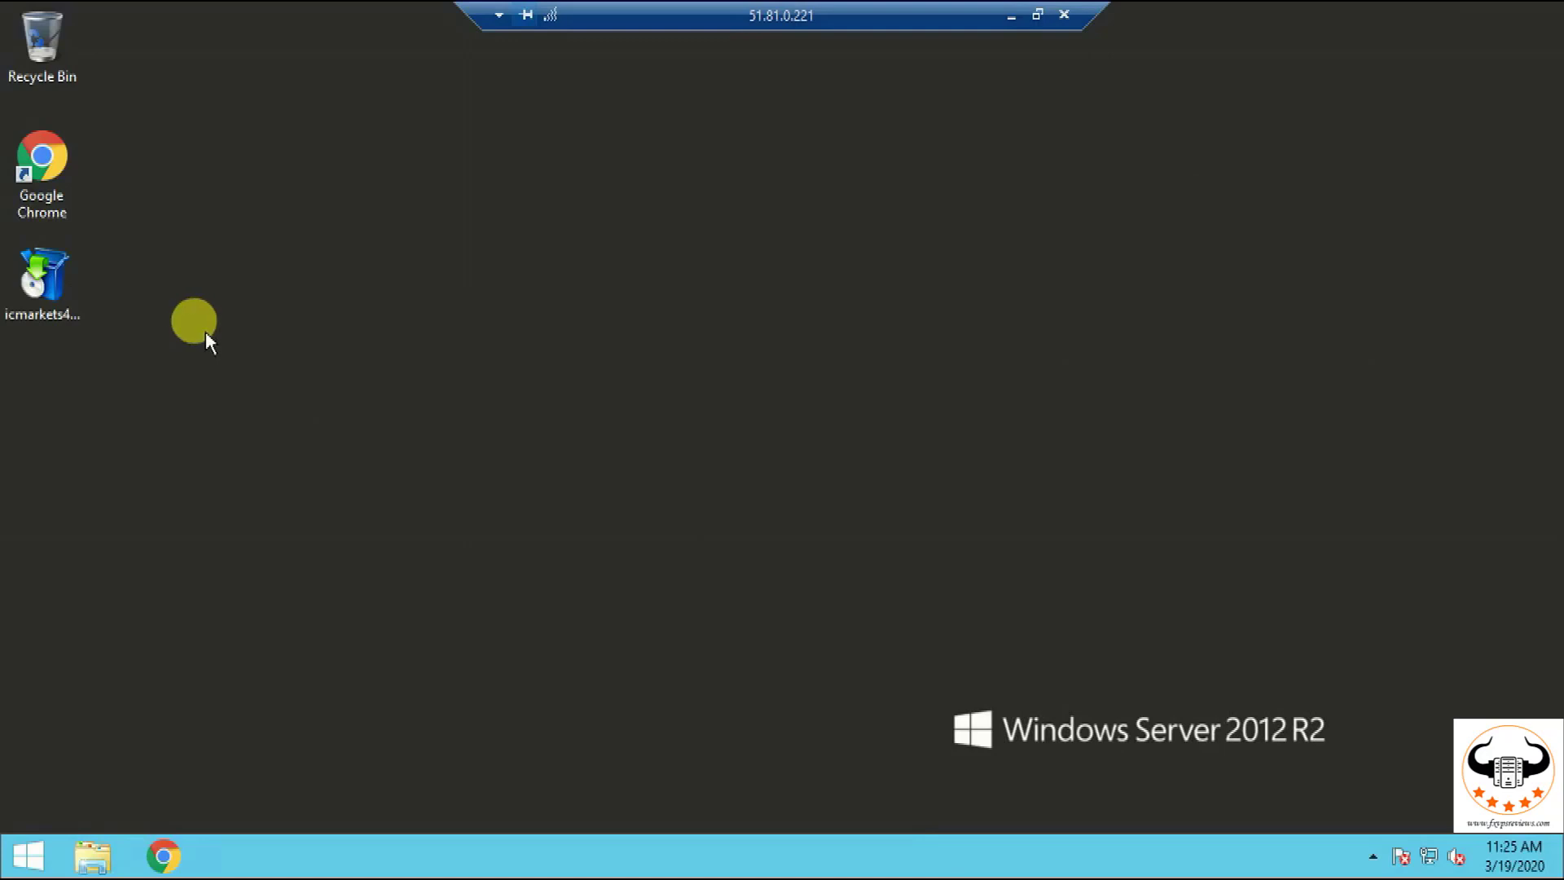
pyautogui.doubleClick(51, 297)
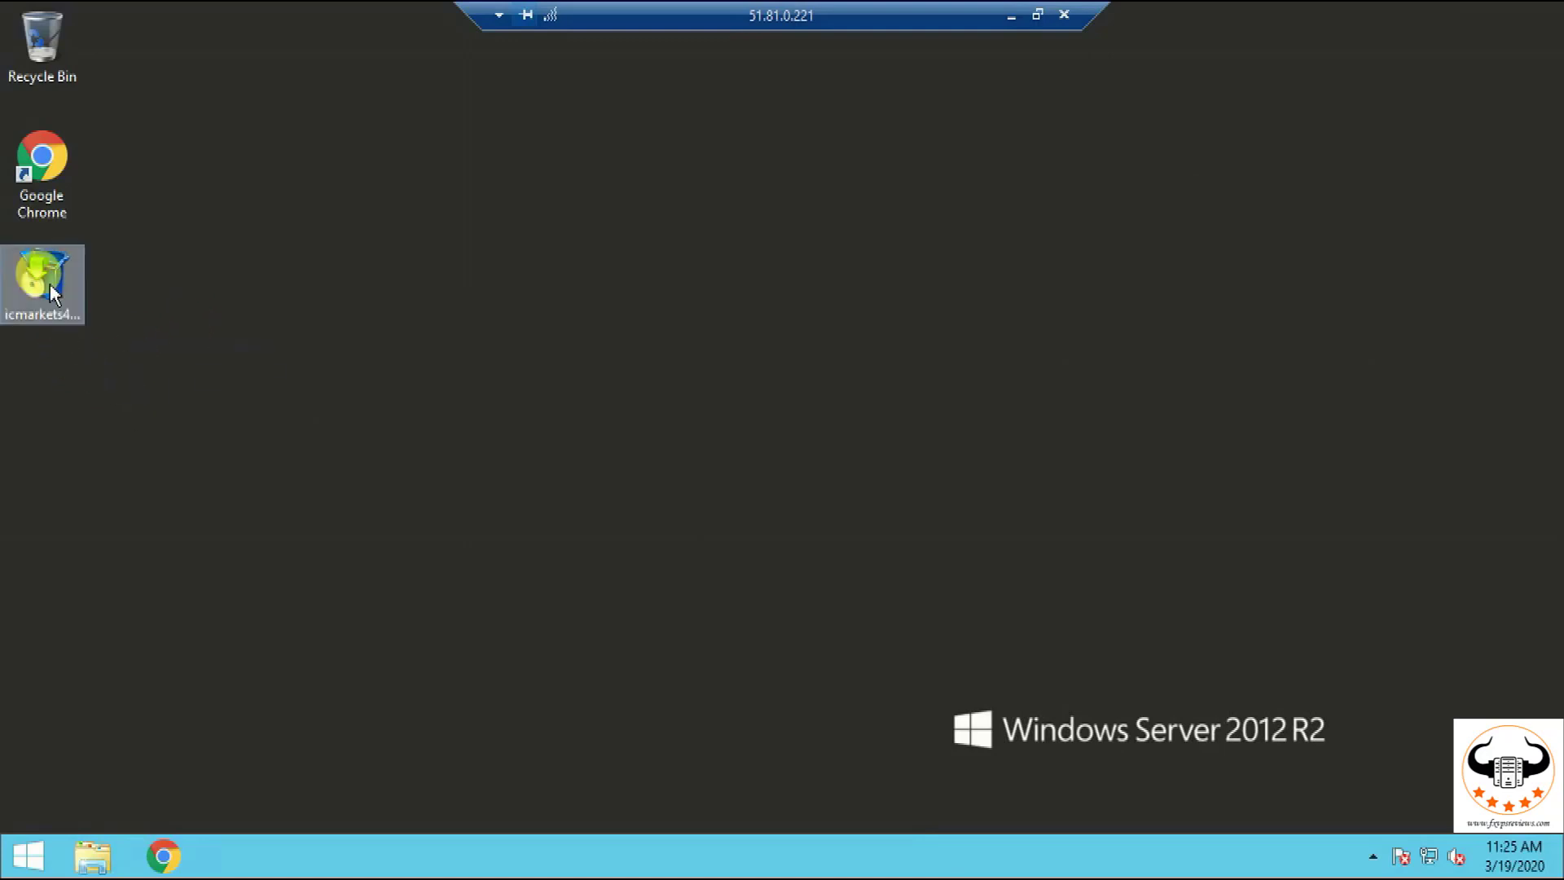
pyautogui.rightClick(51, 285)
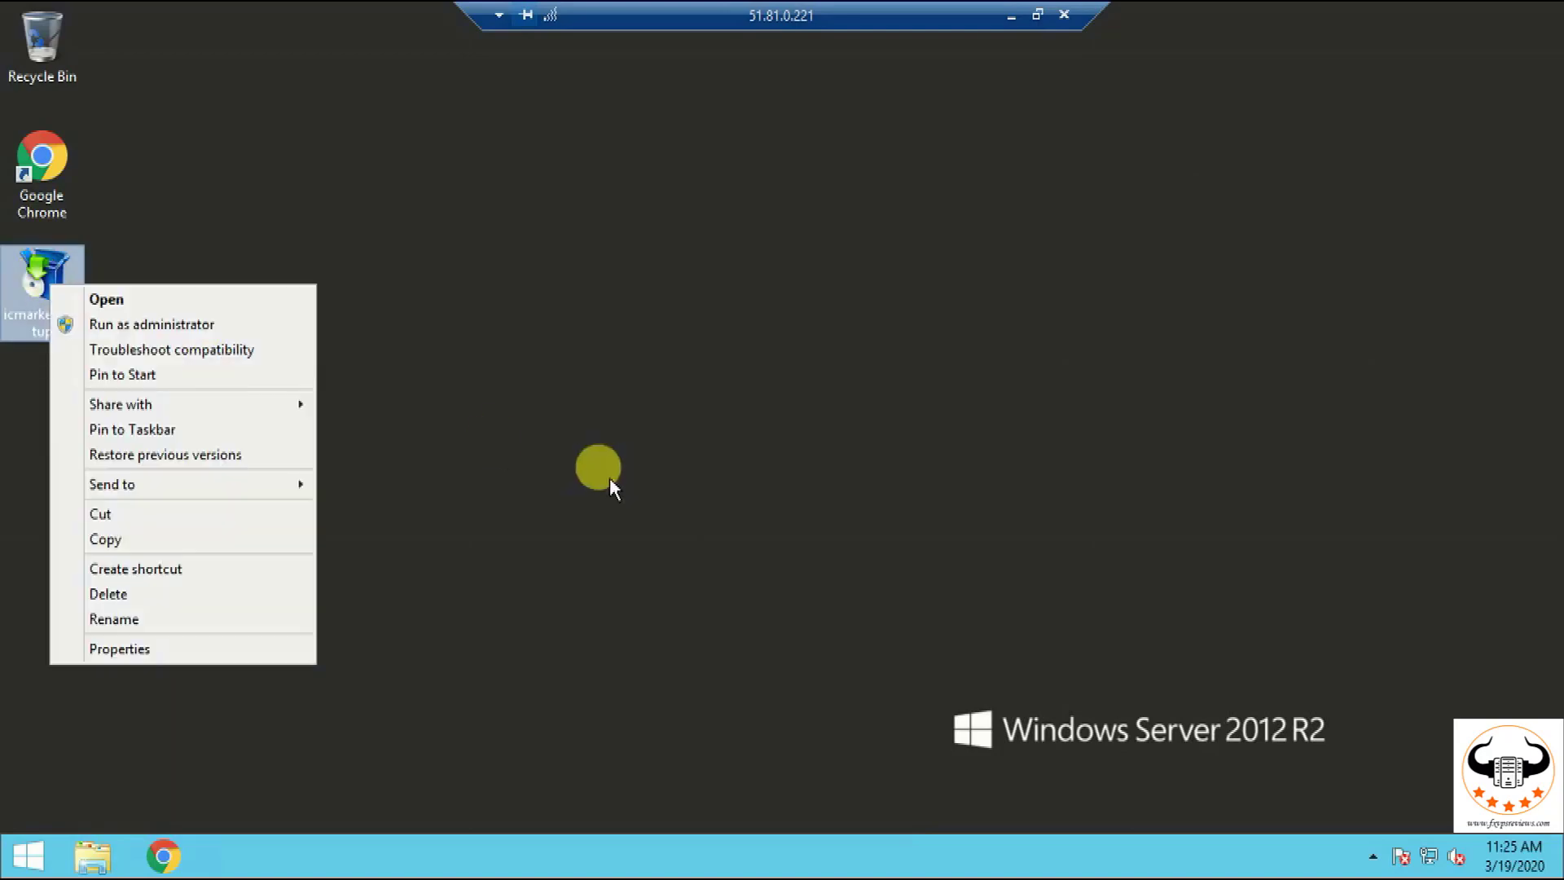
pyautogui.click(139, 301)
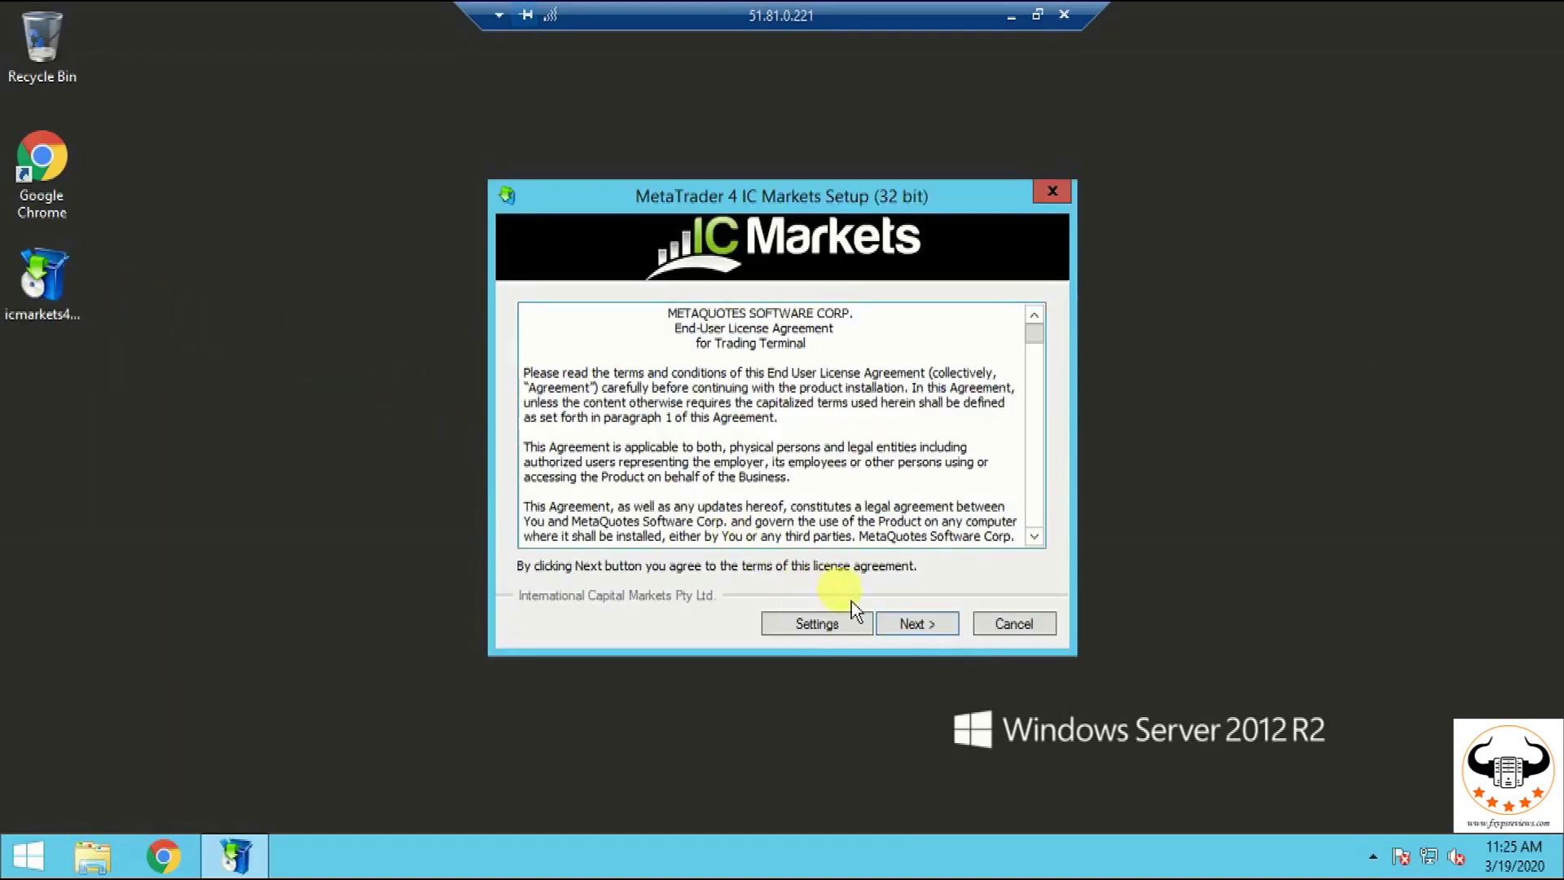
# - Accept the licence agreement, install MetaTrader 4 IC Markets and finish the setup
pyautogui.click(907, 626)
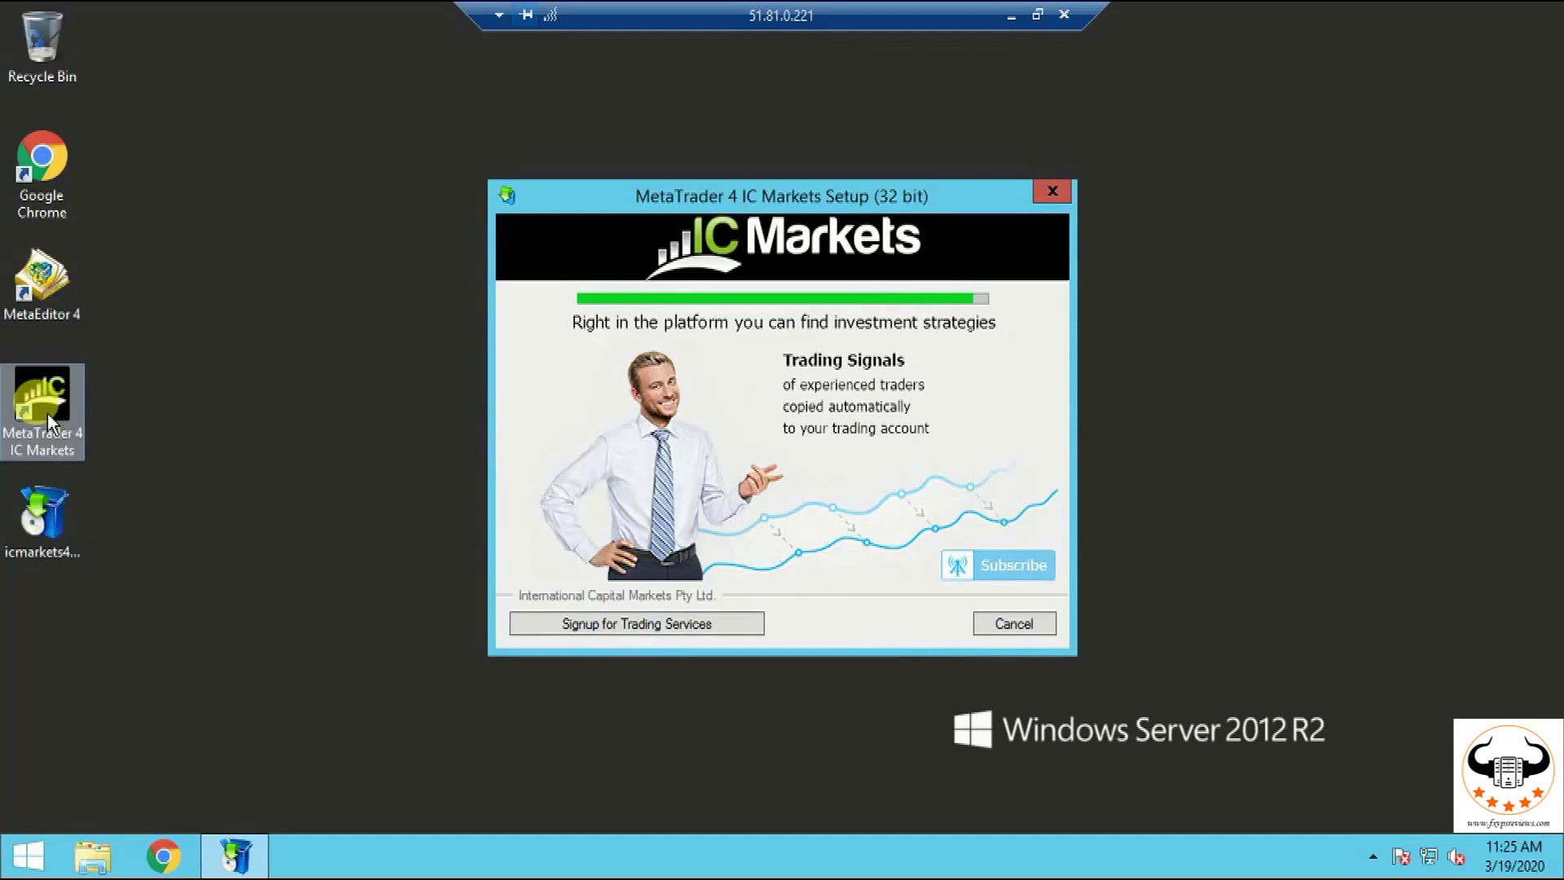
pyautogui.click(277, 474)
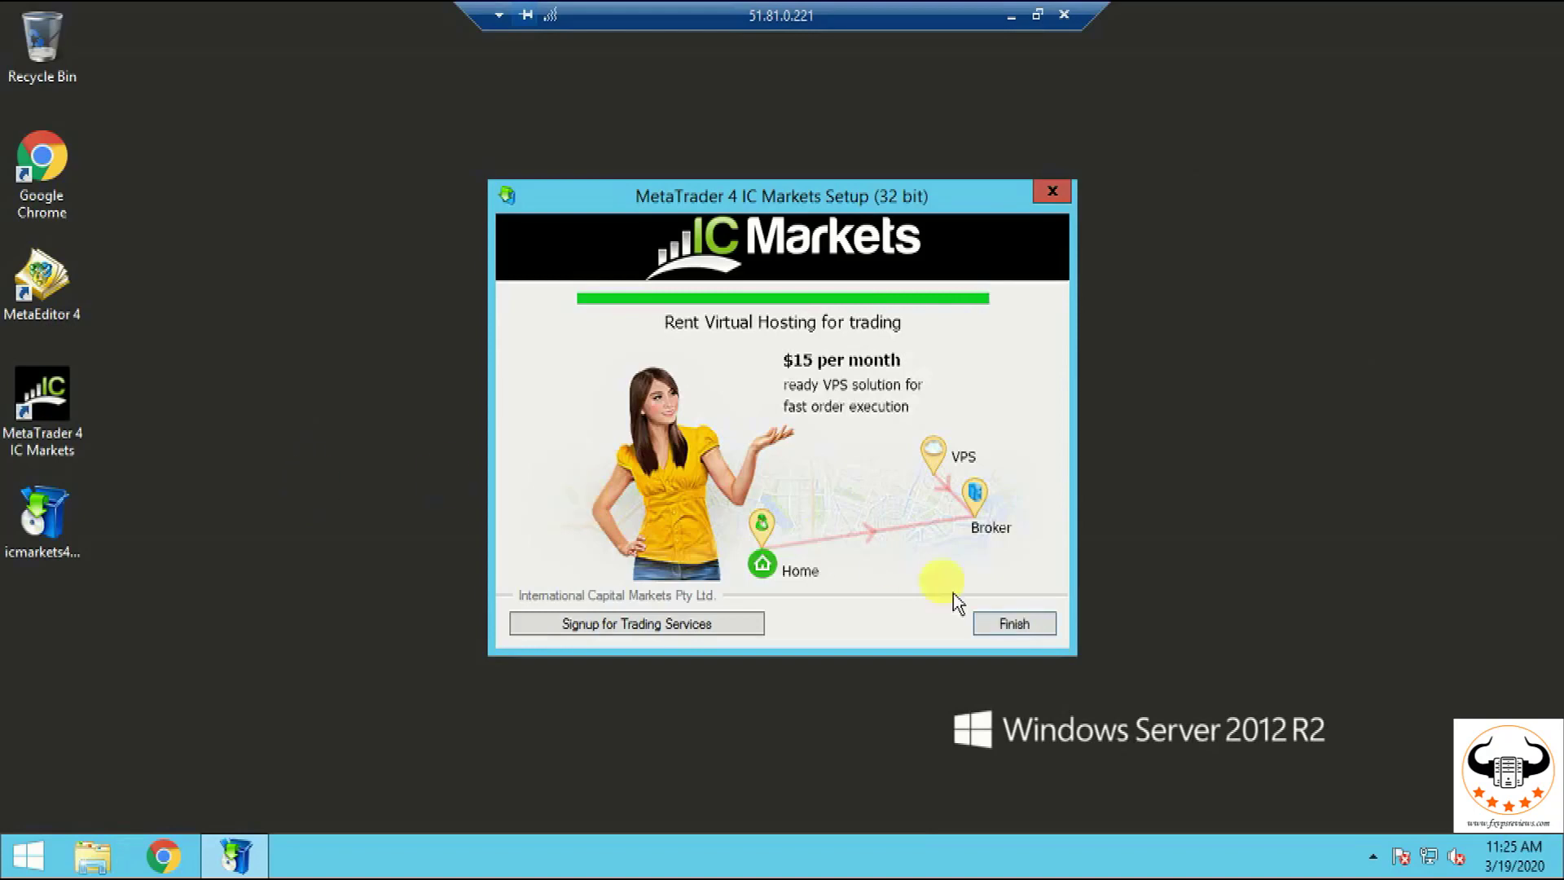
pyautogui.click(1015, 623)
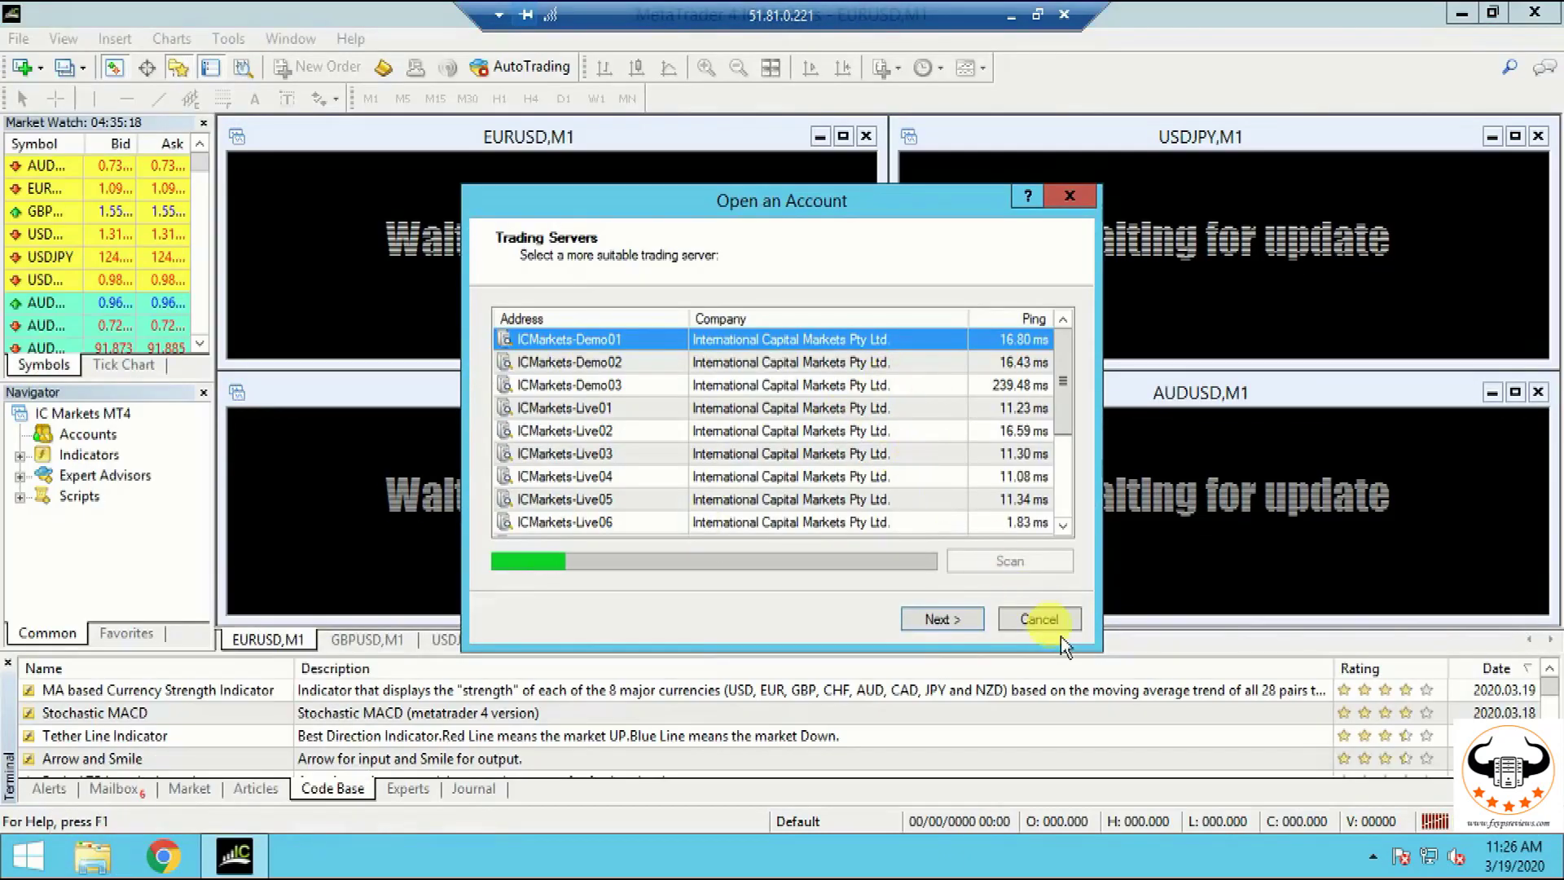
# - Dismiss the Open an Account dialog and minimize the MetaTrader 4 window
pyautogui.click(1053, 621)
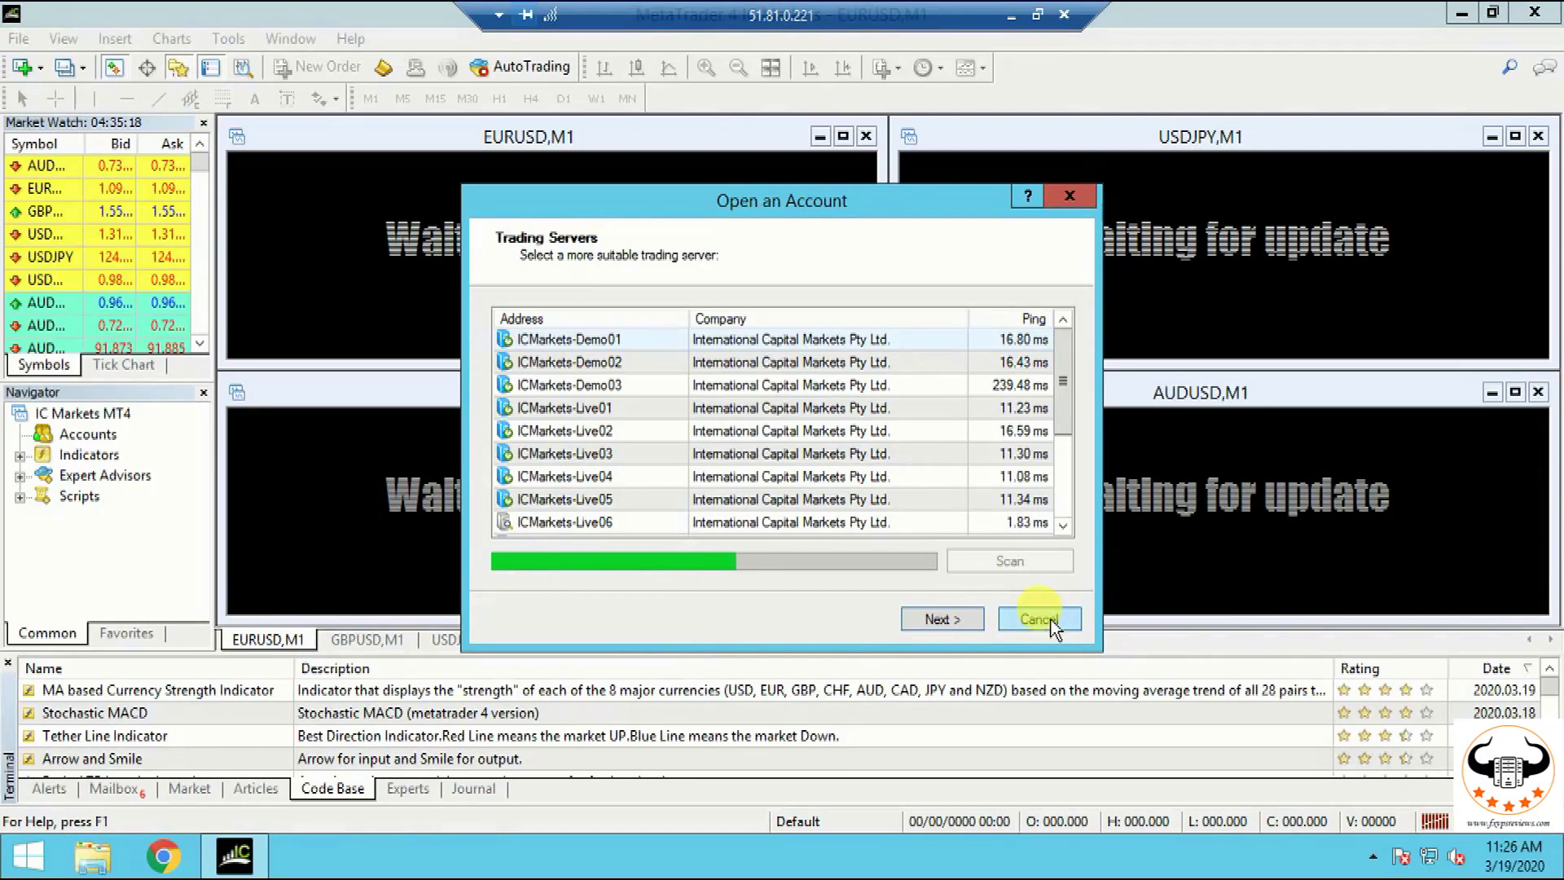
pyautogui.click(1071, 197)
pyautogui.click(675, 197)
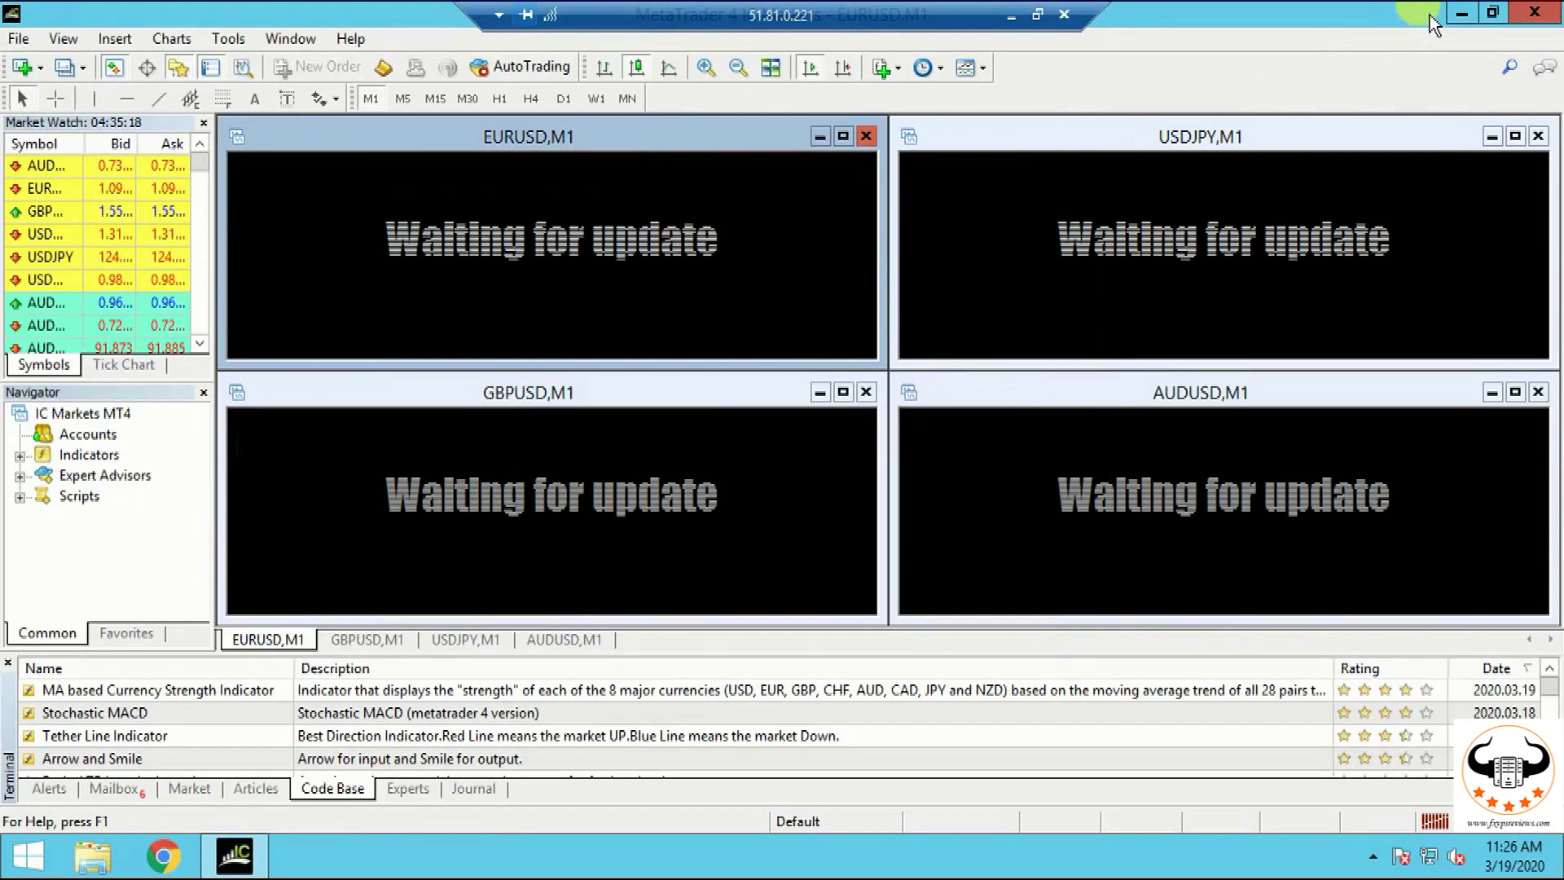
pyautogui.click(1462, 13)
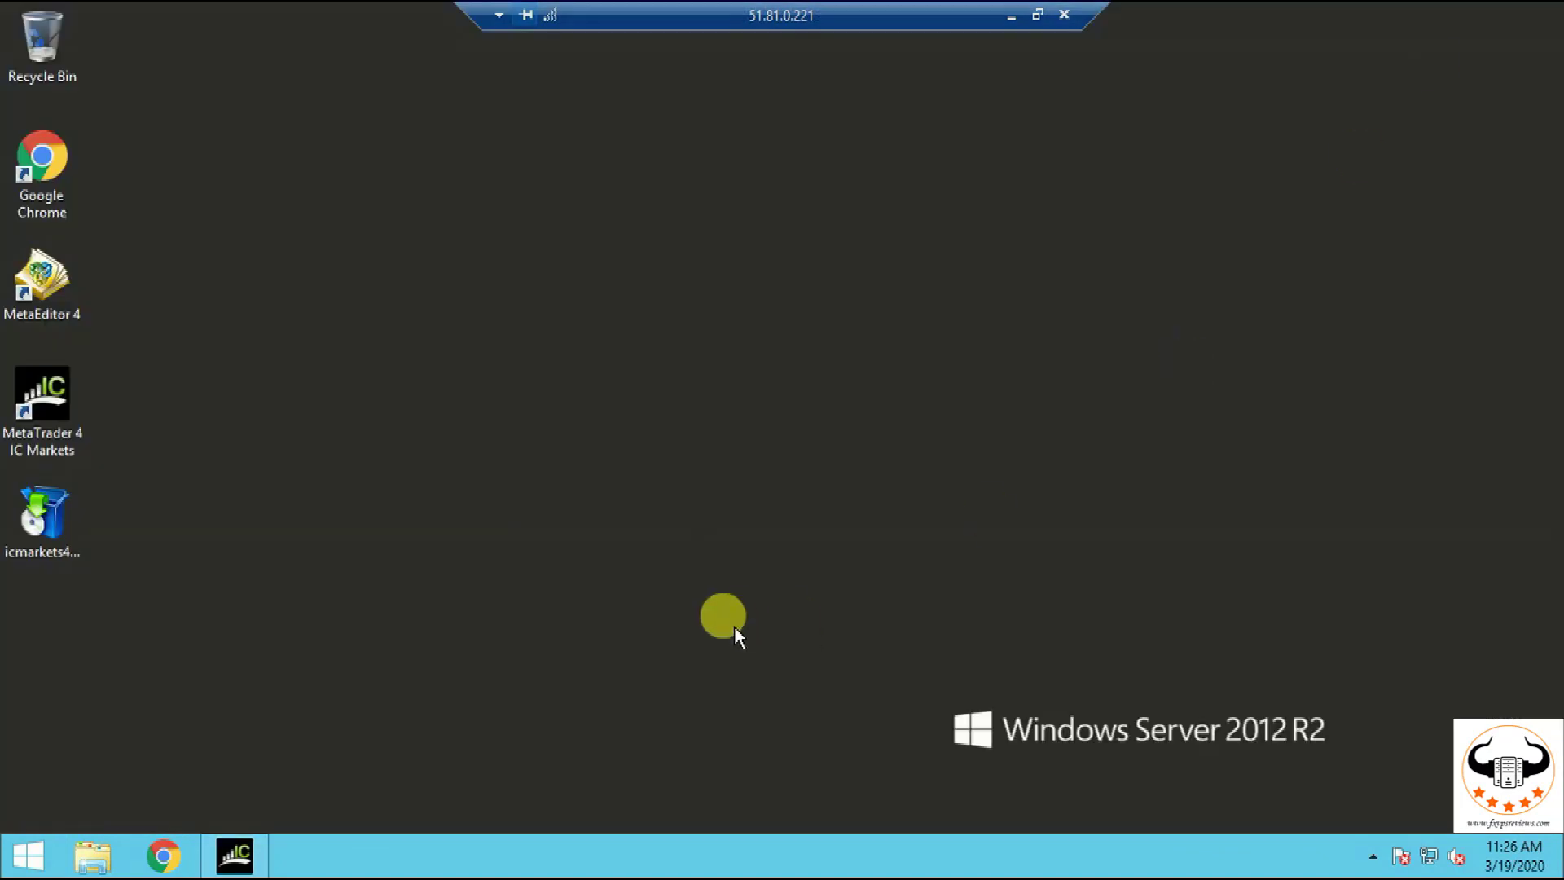
# - Open the Program Files (x86) folder on Local Disk (C:) in File Explorer
pyautogui.click(92, 855)
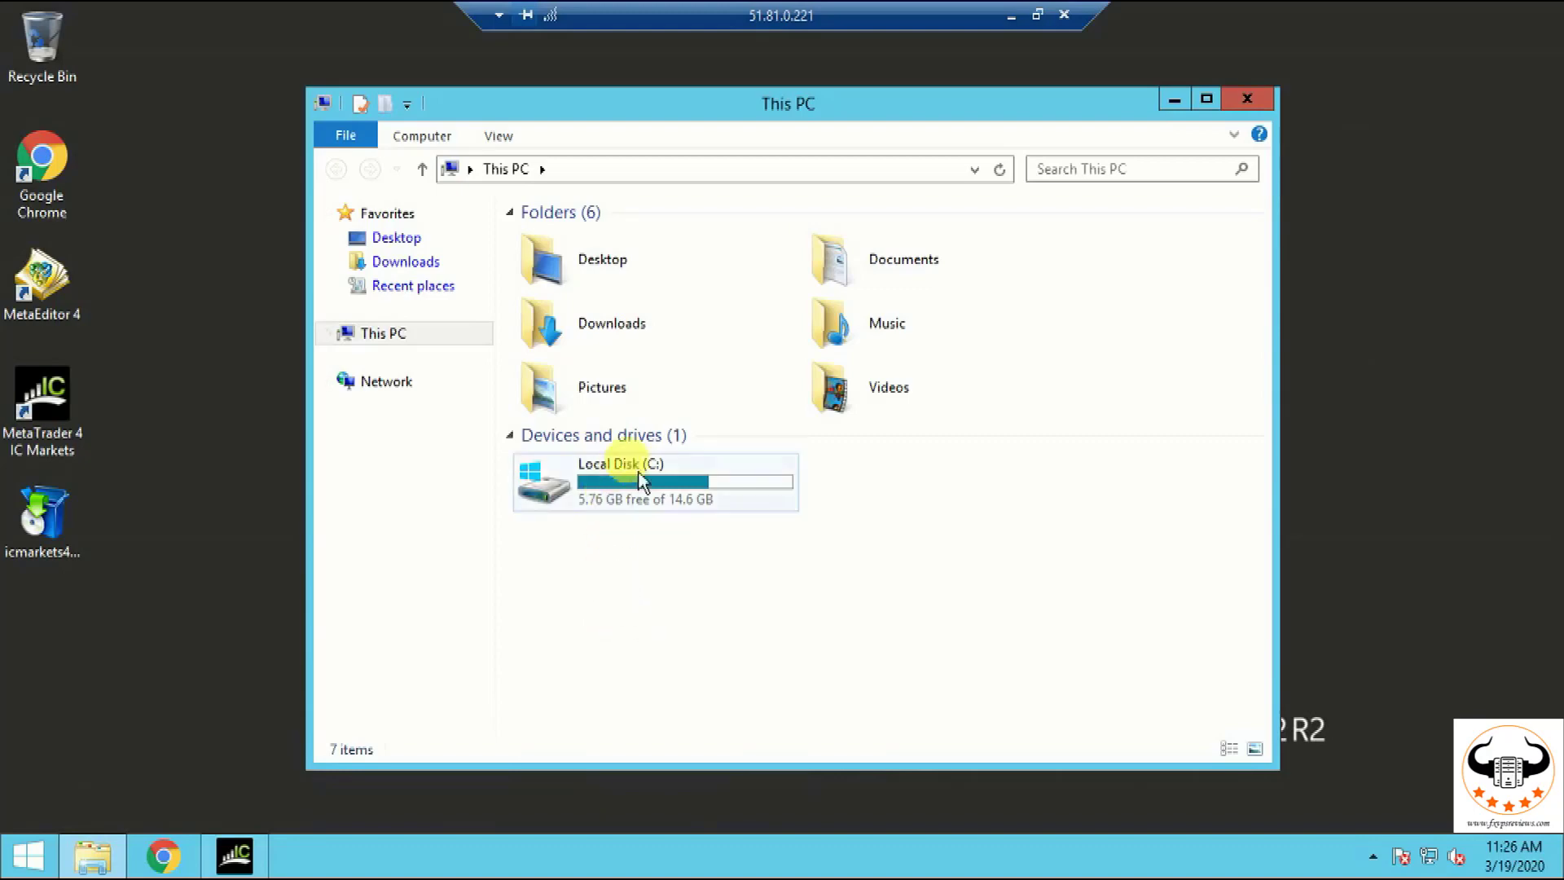
pyautogui.moveTo(687, 505)
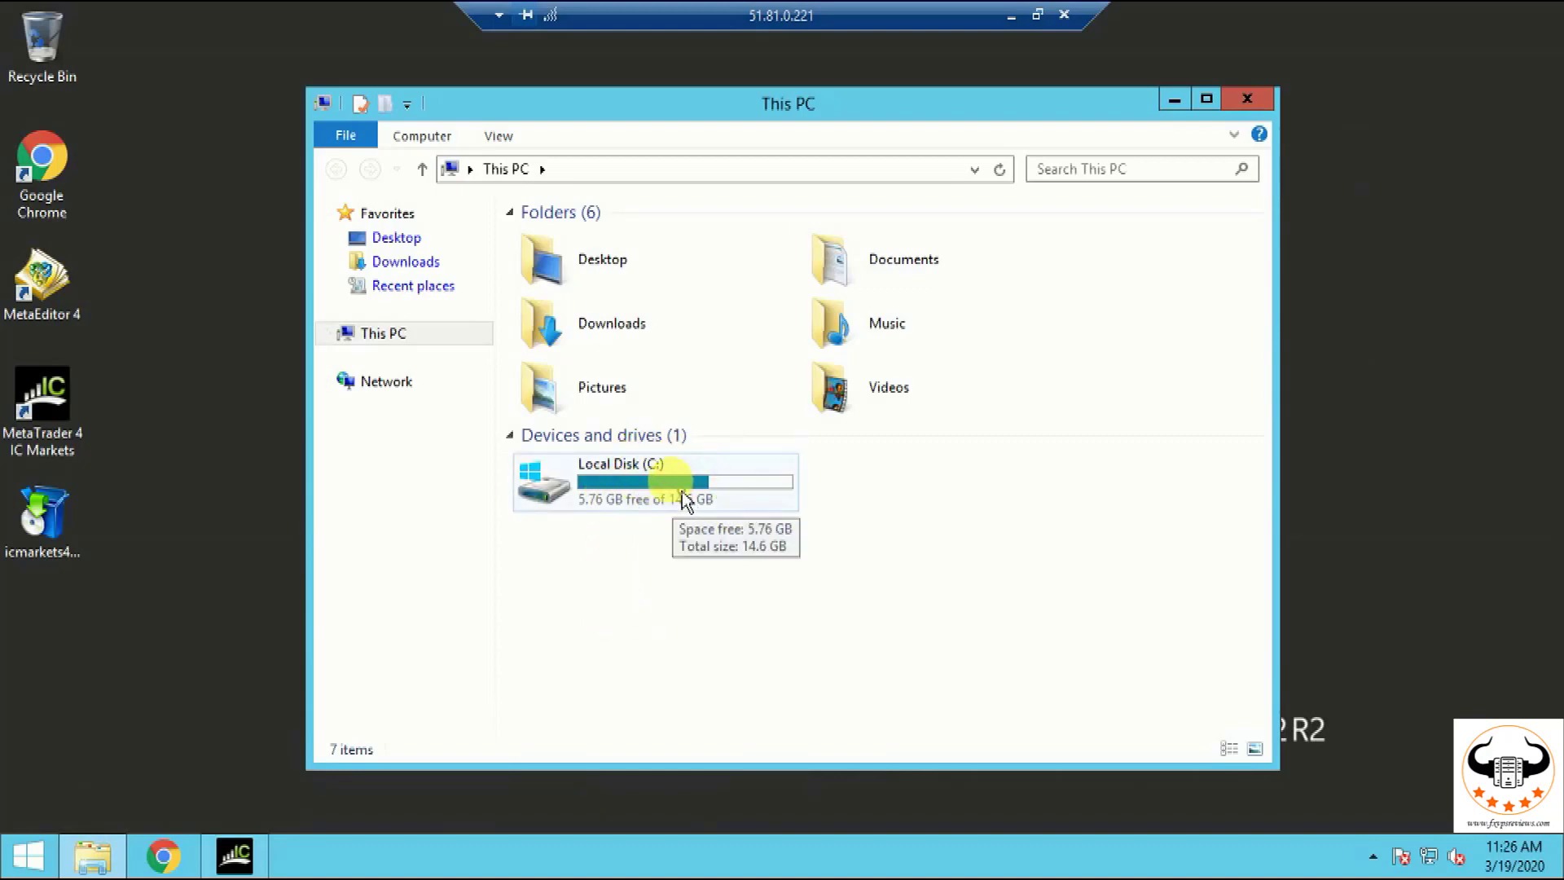
pyautogui.click(682, 492)
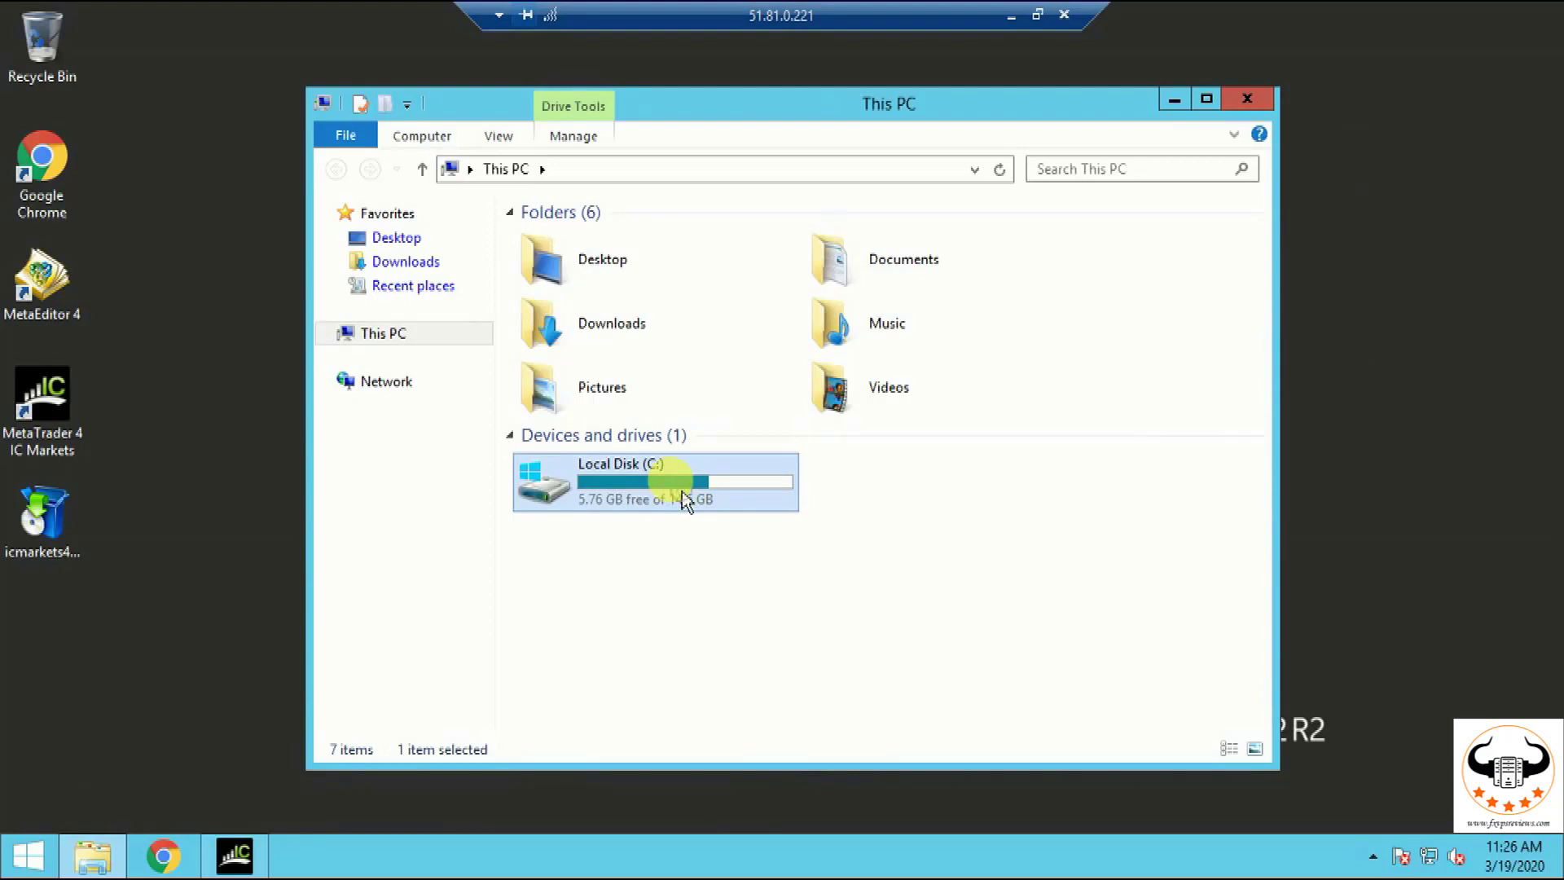
pyautogui.doubleClick(682, 492)
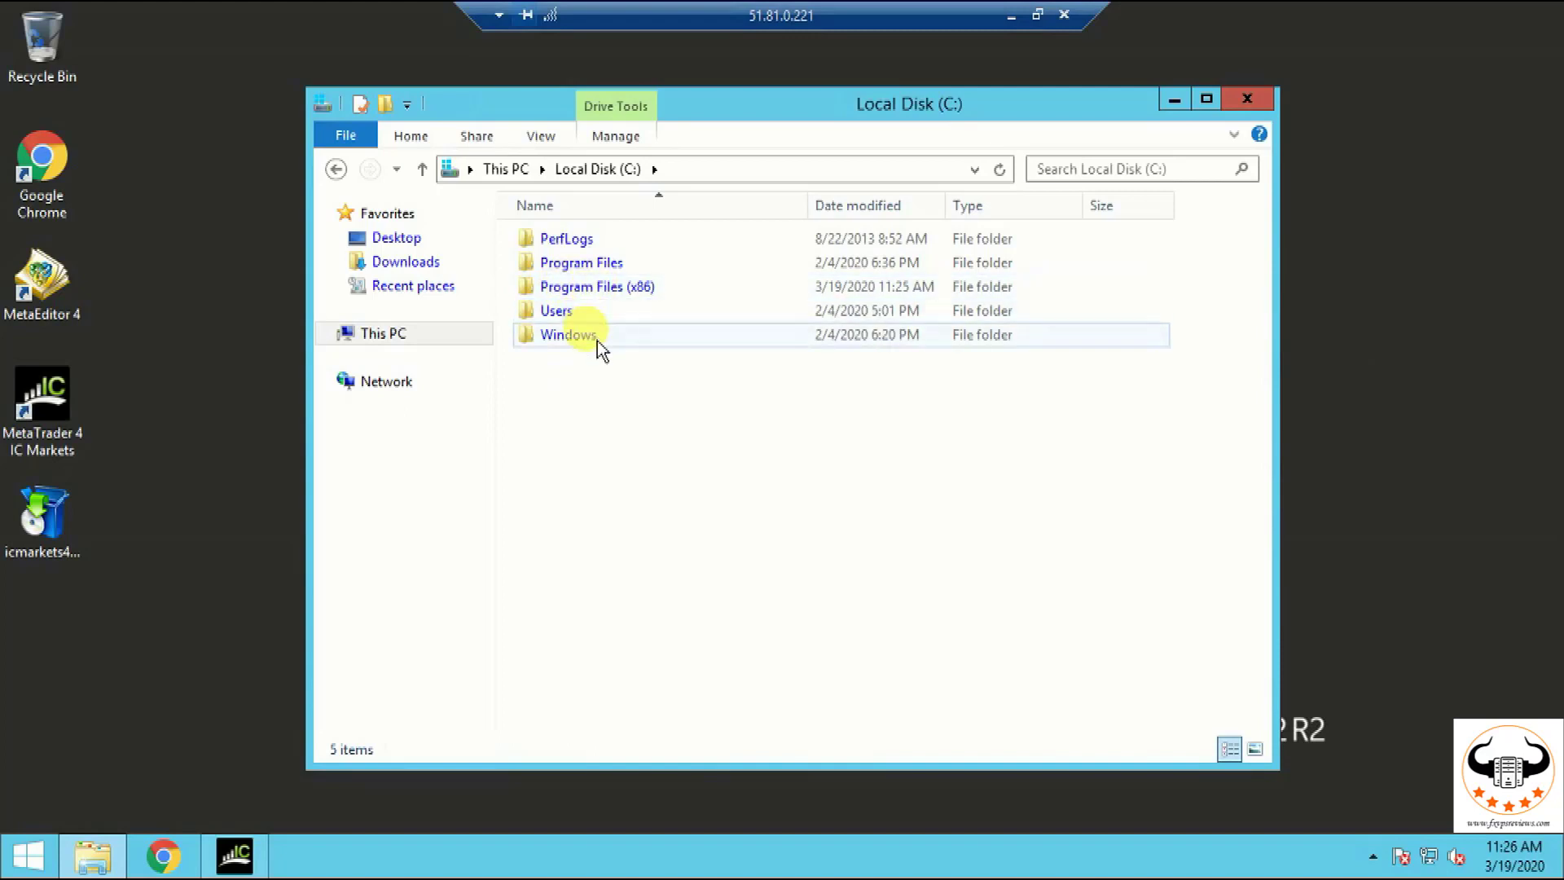
pyautogui.doubleClick(613, 290)
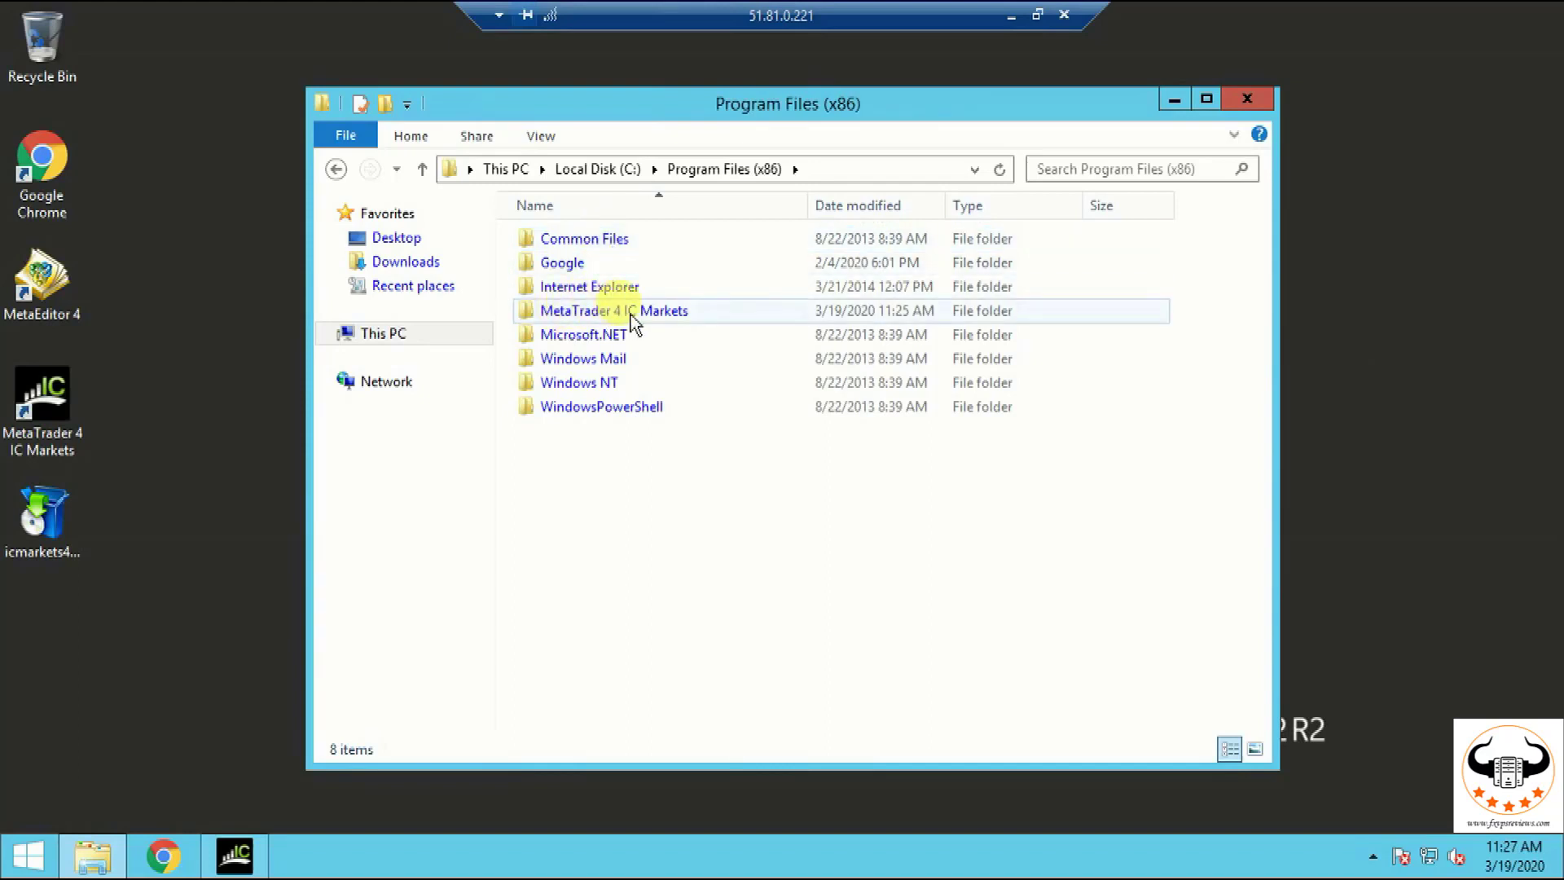
# - Copy the MetaTrader 4 IC Markets folder from Program Files (x86) into the root of Local Disk (C:)
pyautogui.moveTo(657, 313)
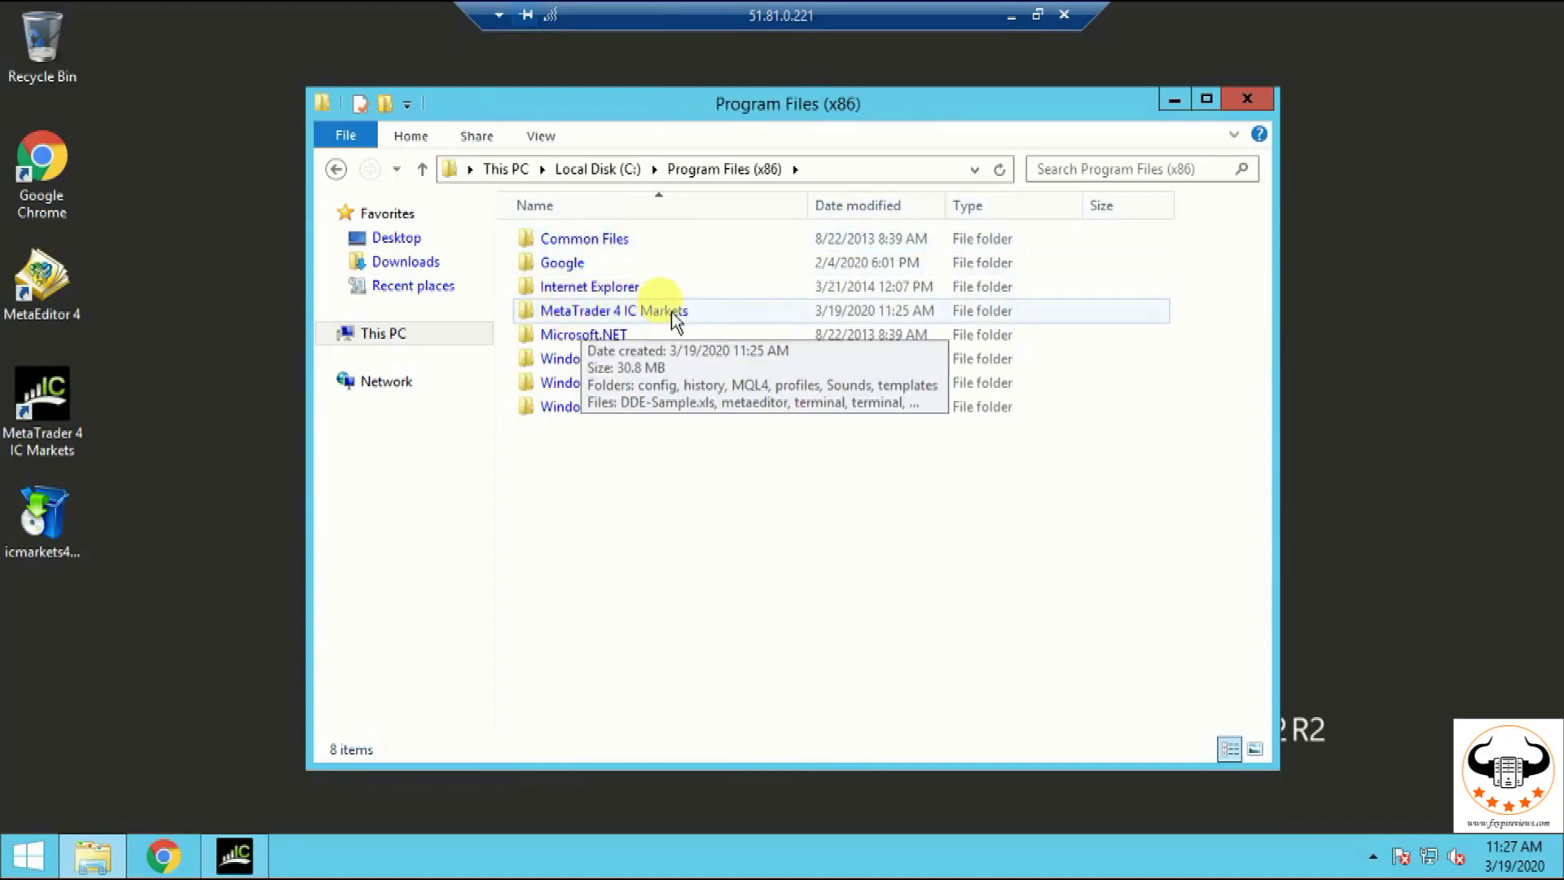
pyautogui.click(673, 320)
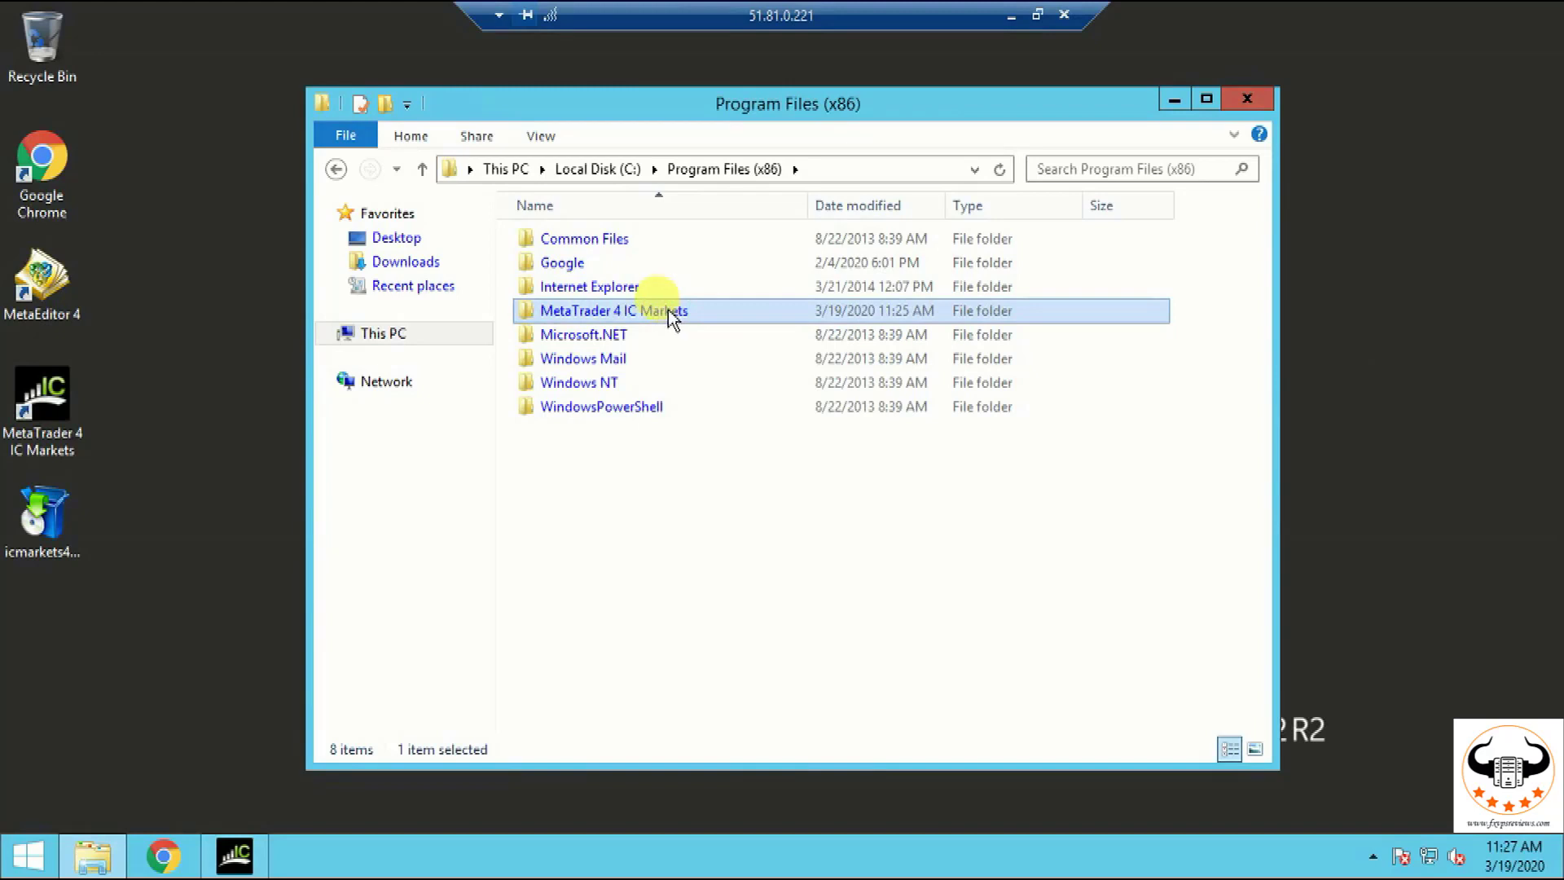
pyautogui.doubleClick(668, 310)
pyautogui.rightClick(668, 310)
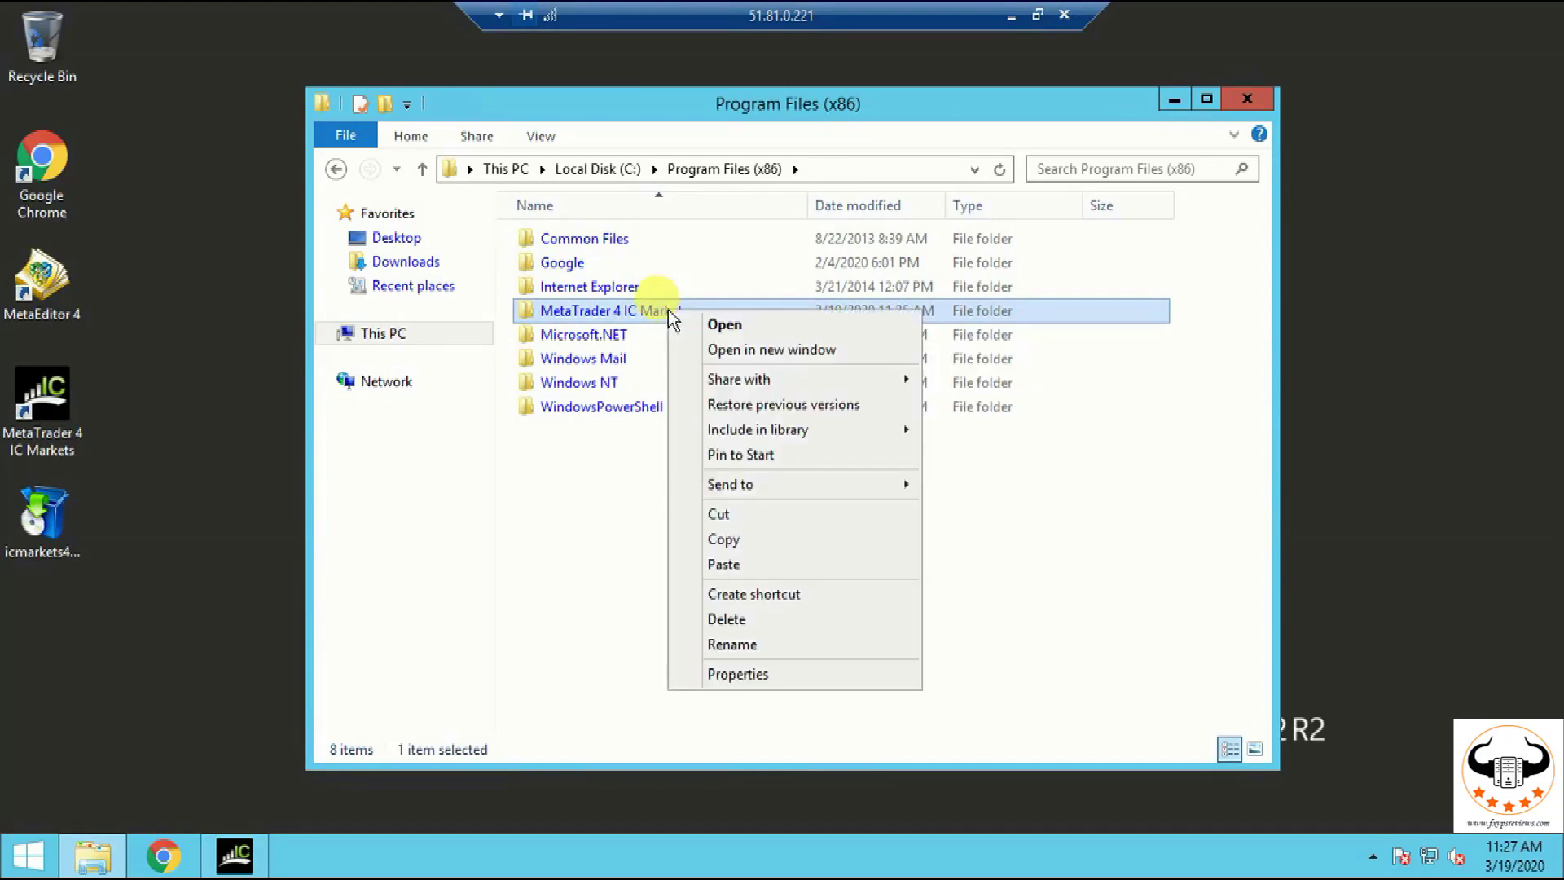
pyautogui.click(742, 537)
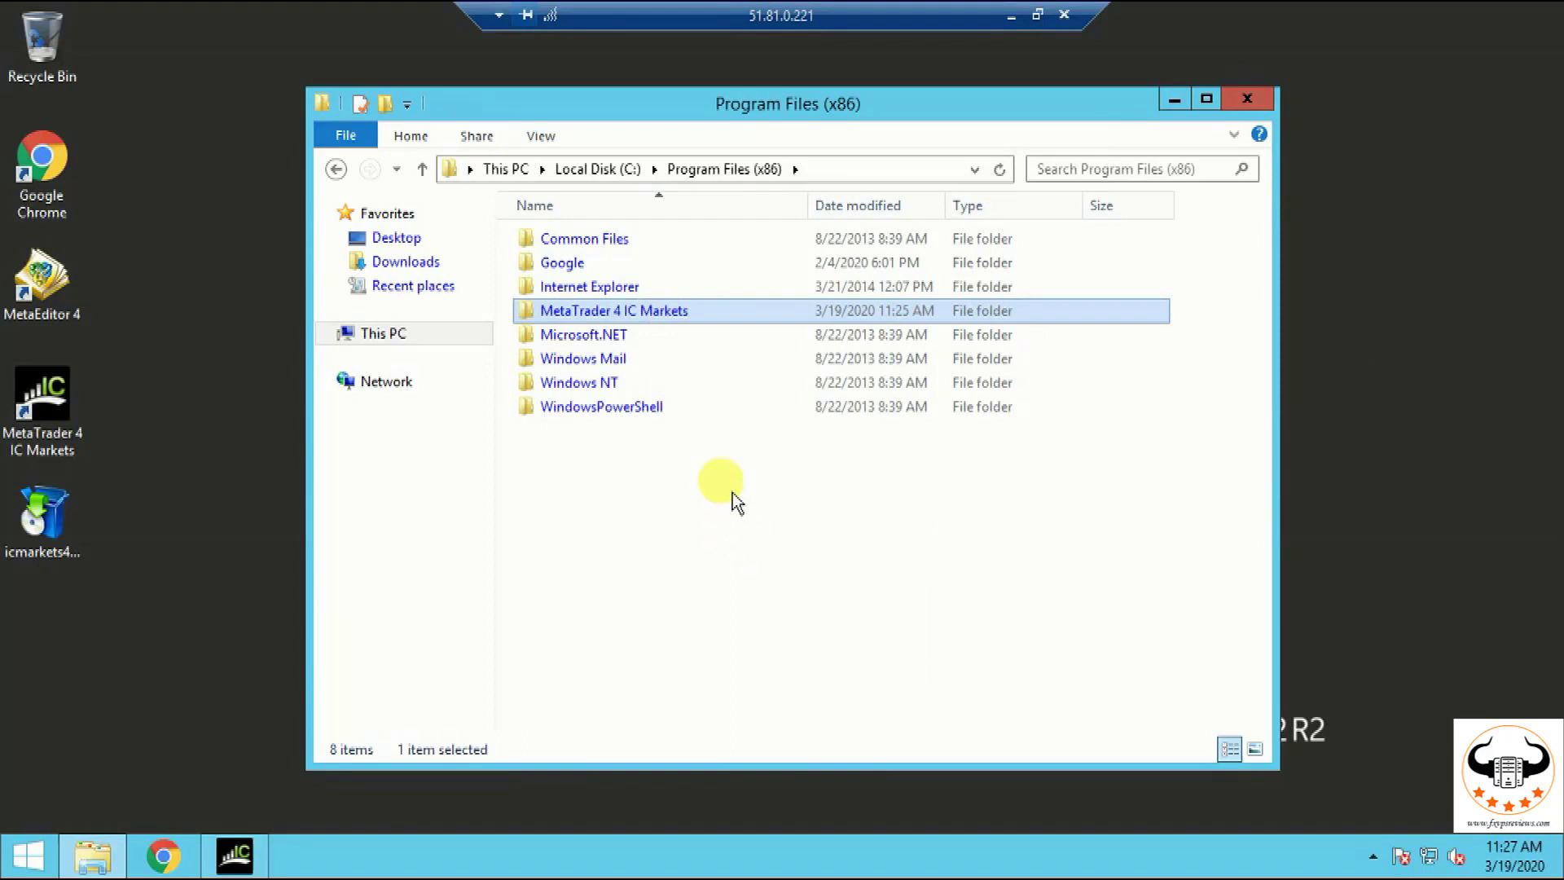
pyautogui.click(336, 170)
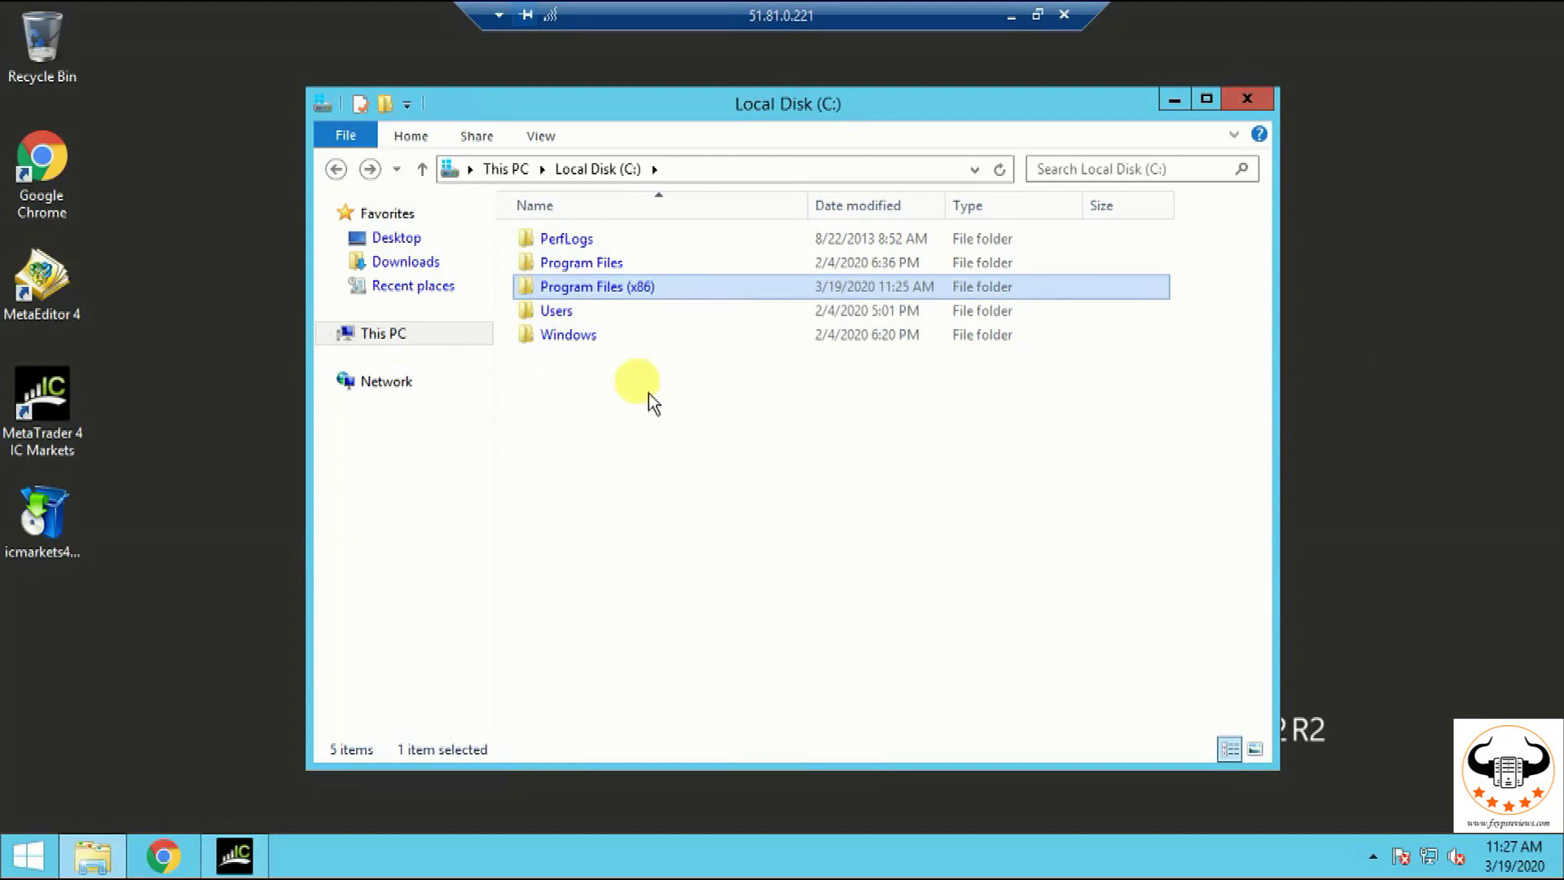
pyautogui.rightClick(569, 383)
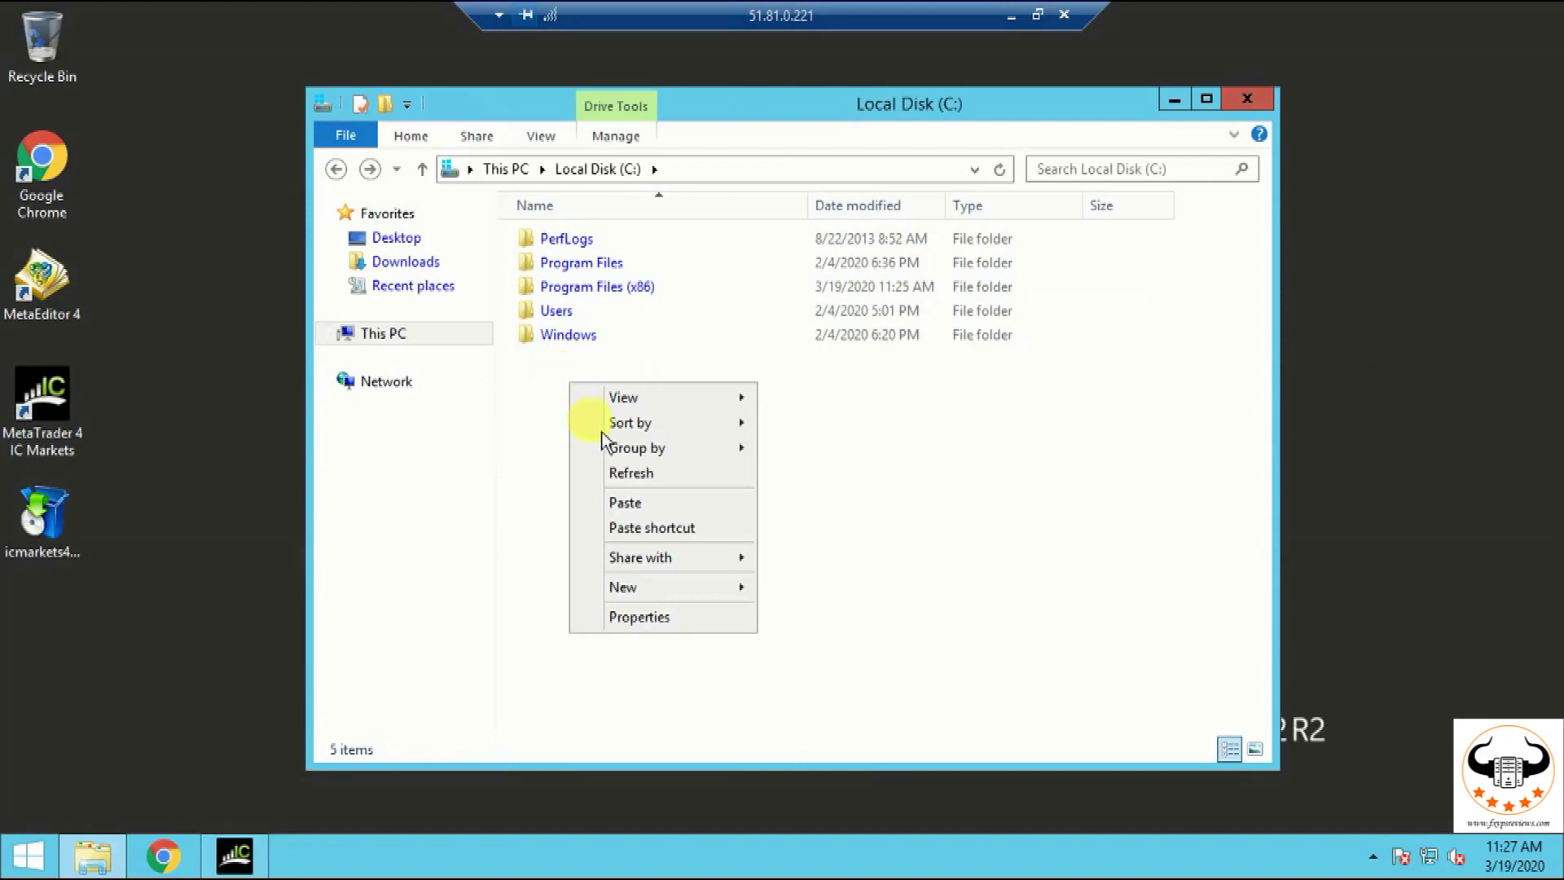
pyautogui.click(651, 507)
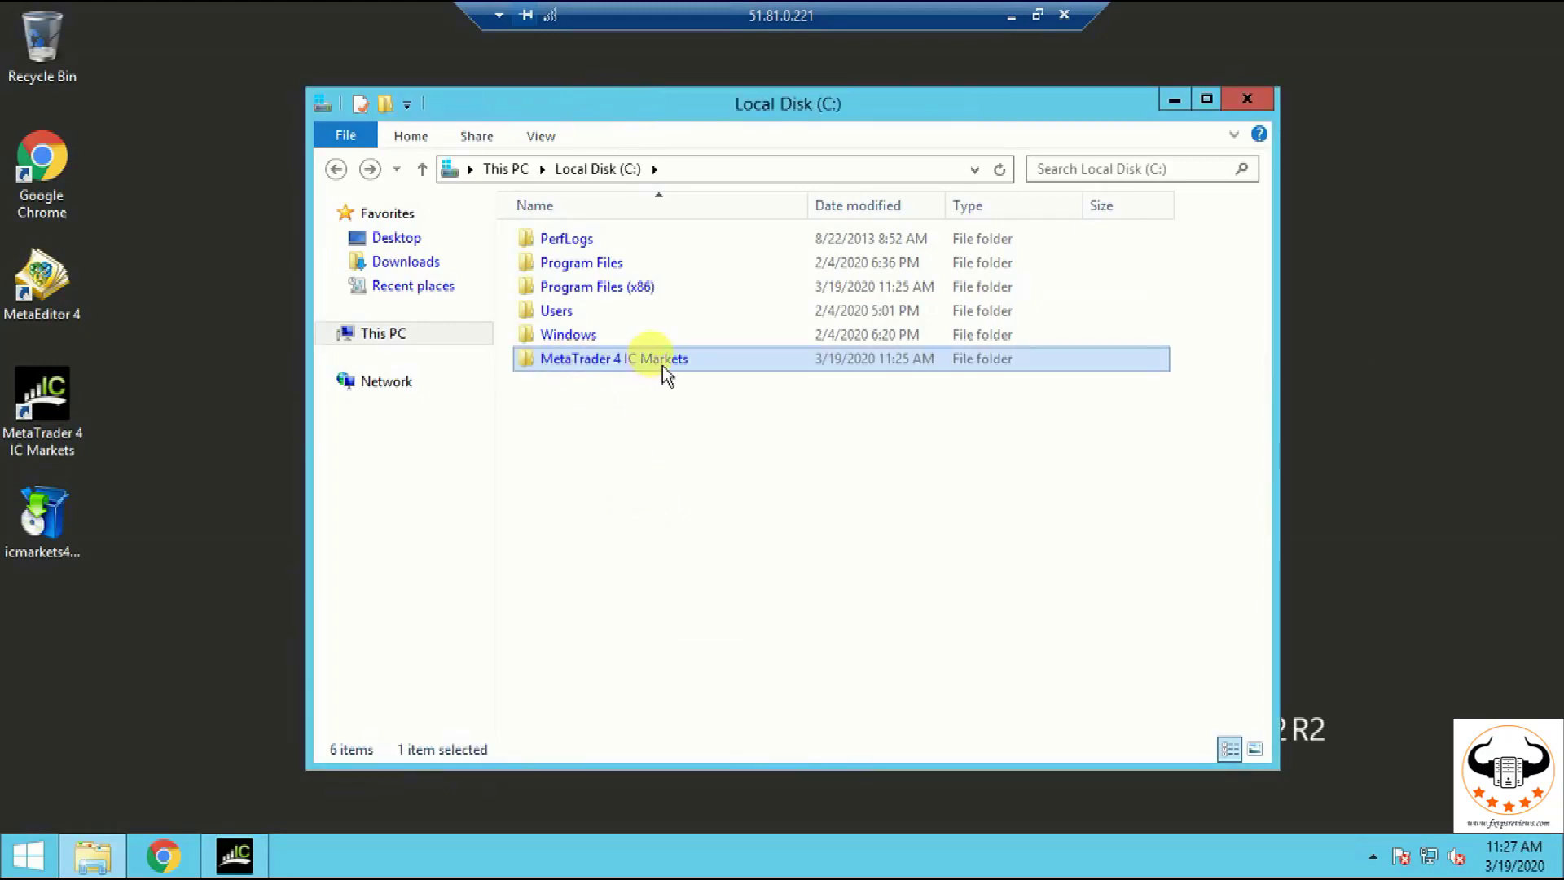
# - Rename the copied MetaTrader 4 IC Markets folder on Local Disk (C:) as MT4 2
pyautogui.click(707, 365)
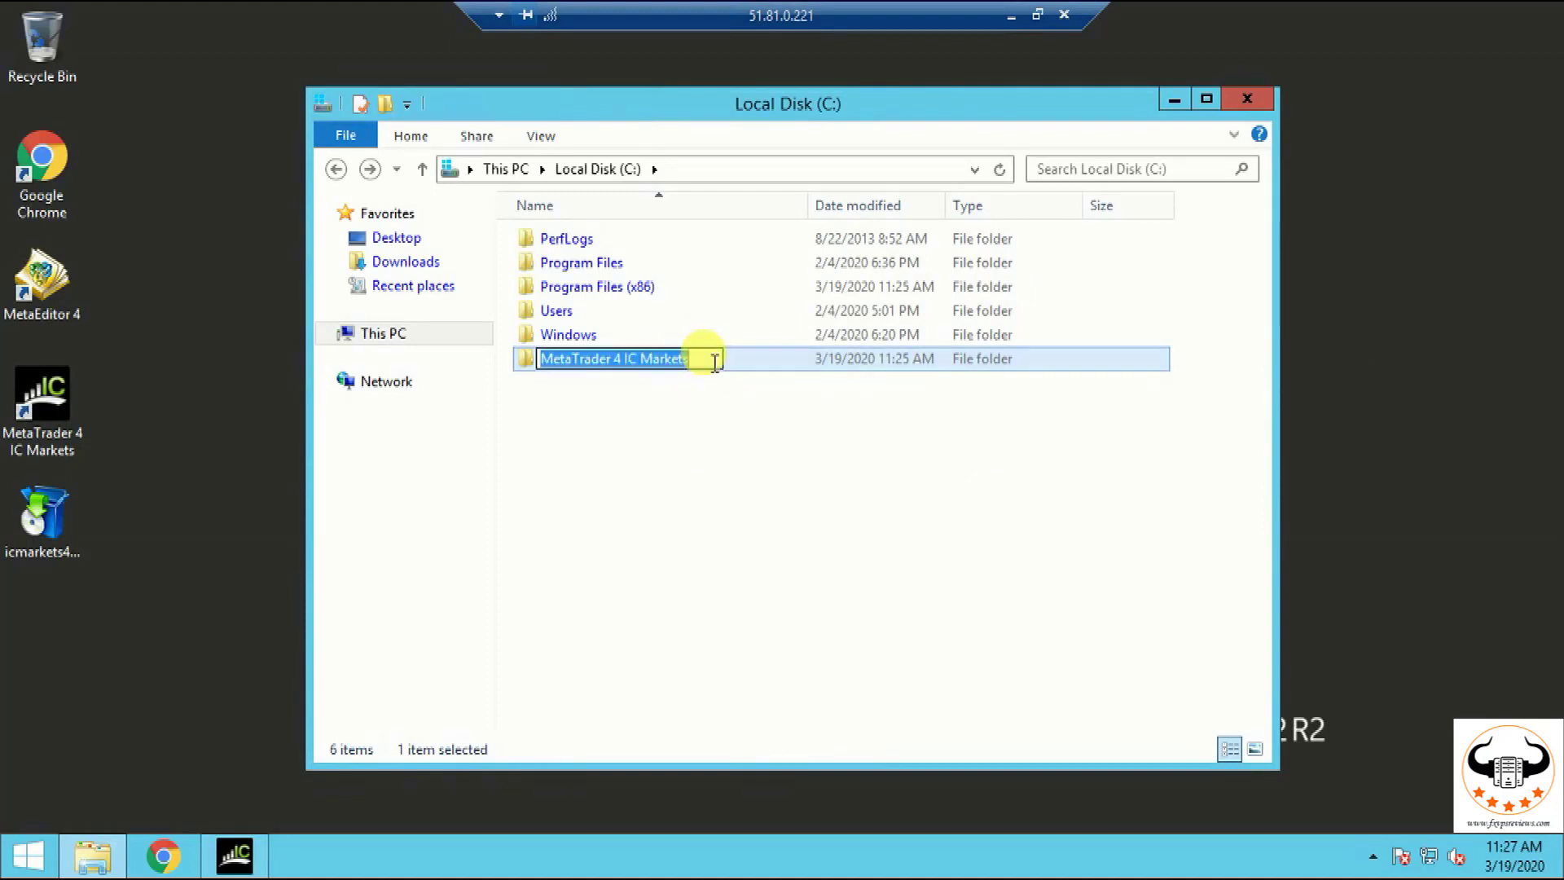
pyautogui.click(716, 362)
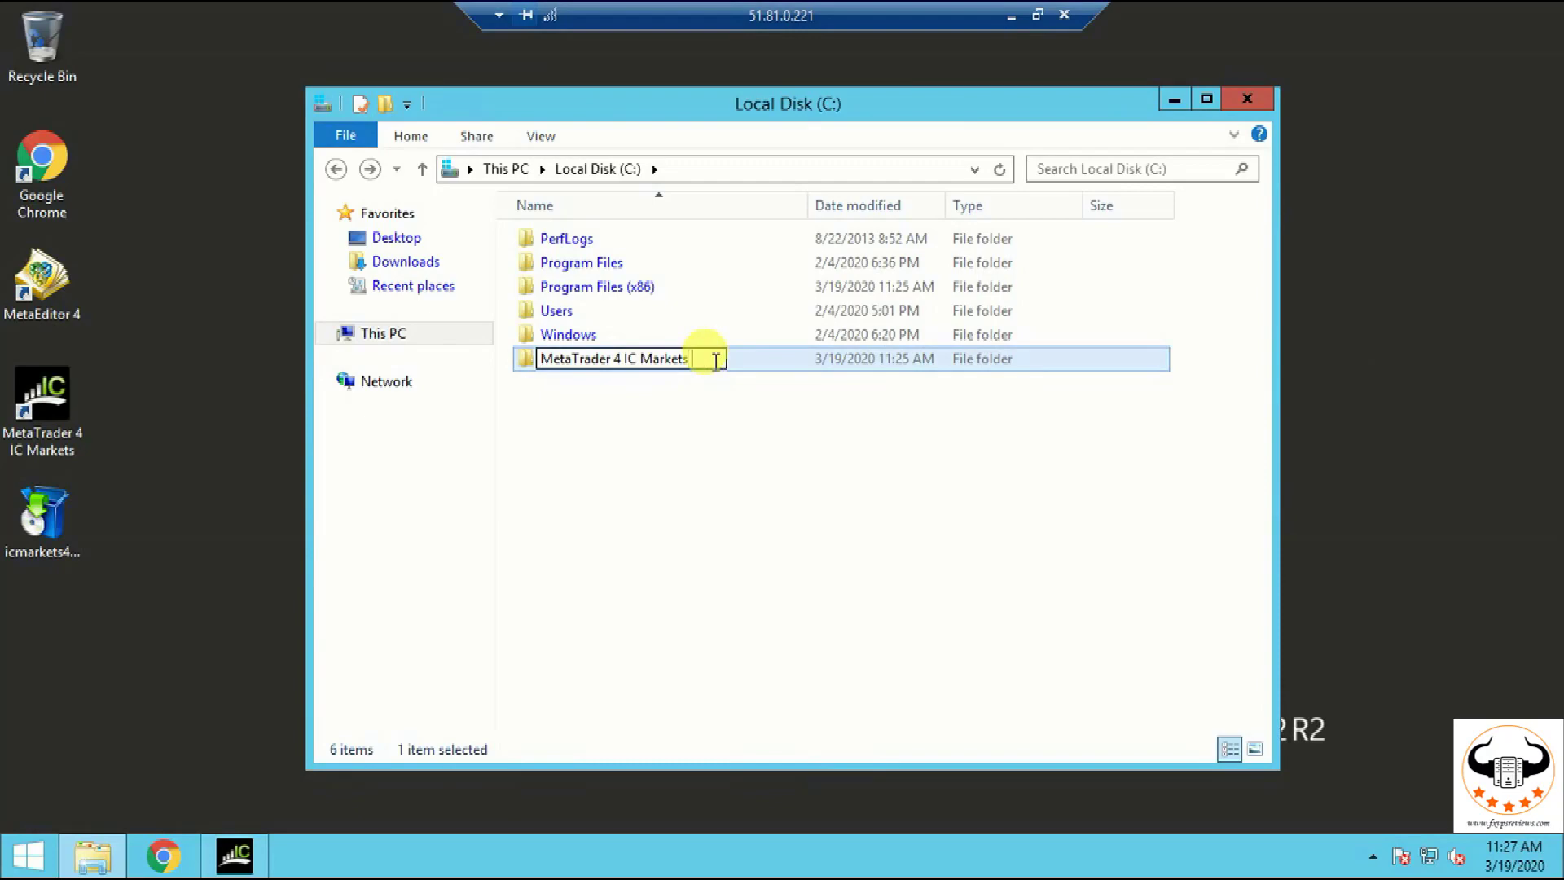
pyautogui.write('1')
pyautogui.press('BackSpace')
pyautogui.press('BackSpace')
pyautogui.press('BackSpace')
pyautogui.press('BackSpace')
pyautogui.press('BackSpace')
pyautogui.press('BackSpace')
pyautogui.press('BackSpace')
pyautogui.press('BackSpace')
pyautogui.press('BackSpace')
pyautogui.press('BackSpace')
pyautogui.press('BackSpace')
pyautogui.press('BackSpace')
pyautogui.press('BackSpace')
pyautogui.press('BackSpace')
pyautogui.press('BackSpace')
pyautogui.press('BackSpace')
pyautogui.press('BackSpace')
pyautogui.press('BackSpace')
pyautogui.press('BackSpace')
pyautogui.press('BackSpace')
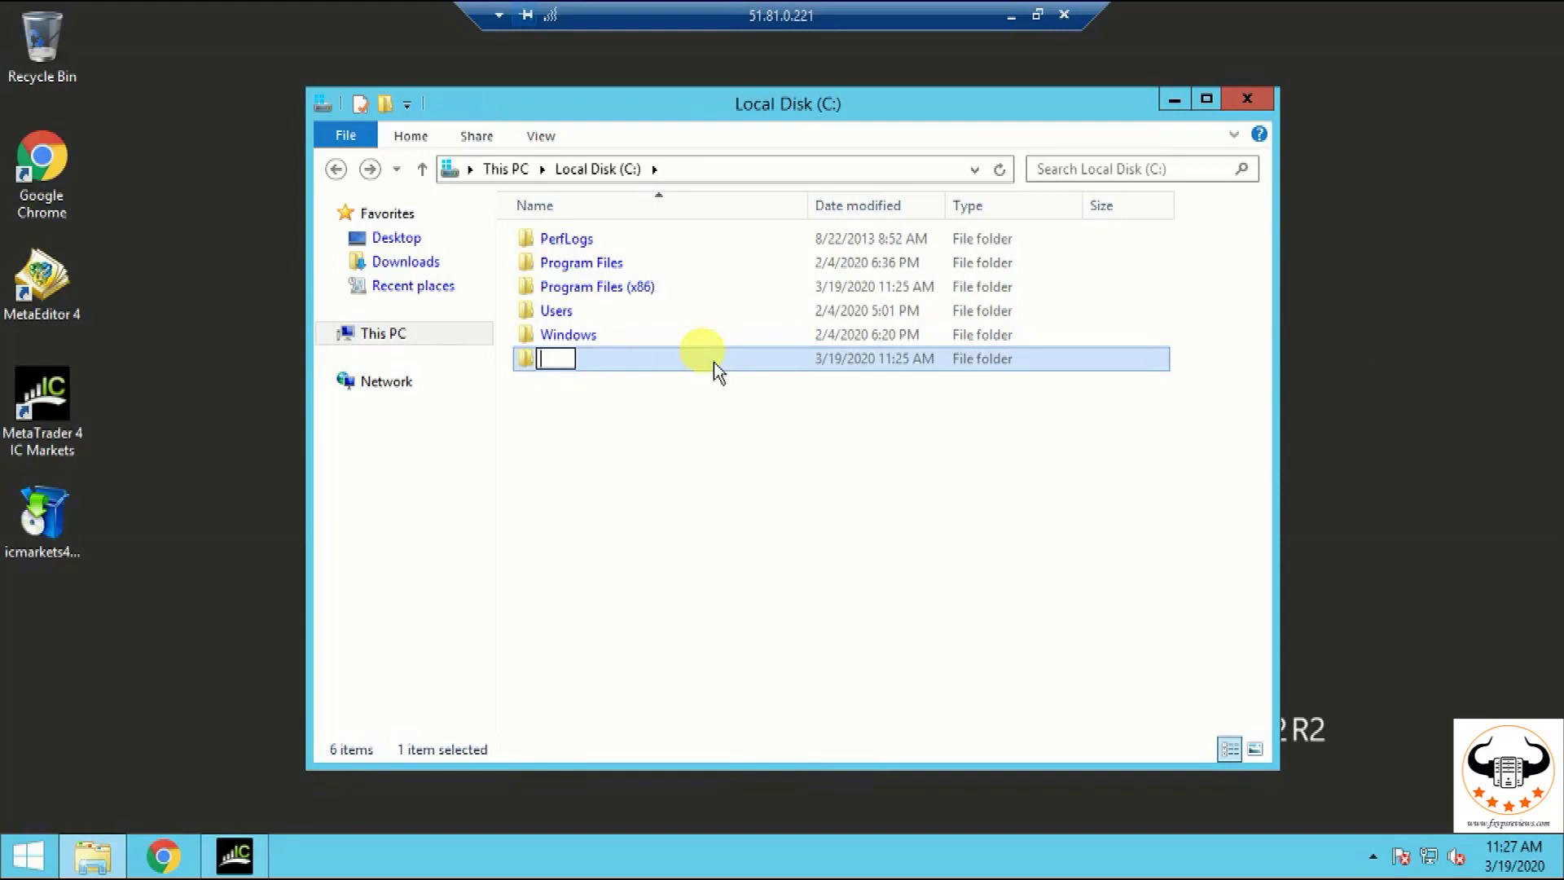
pyautogui.write('MT4 2')
pyautogui.press('Return')
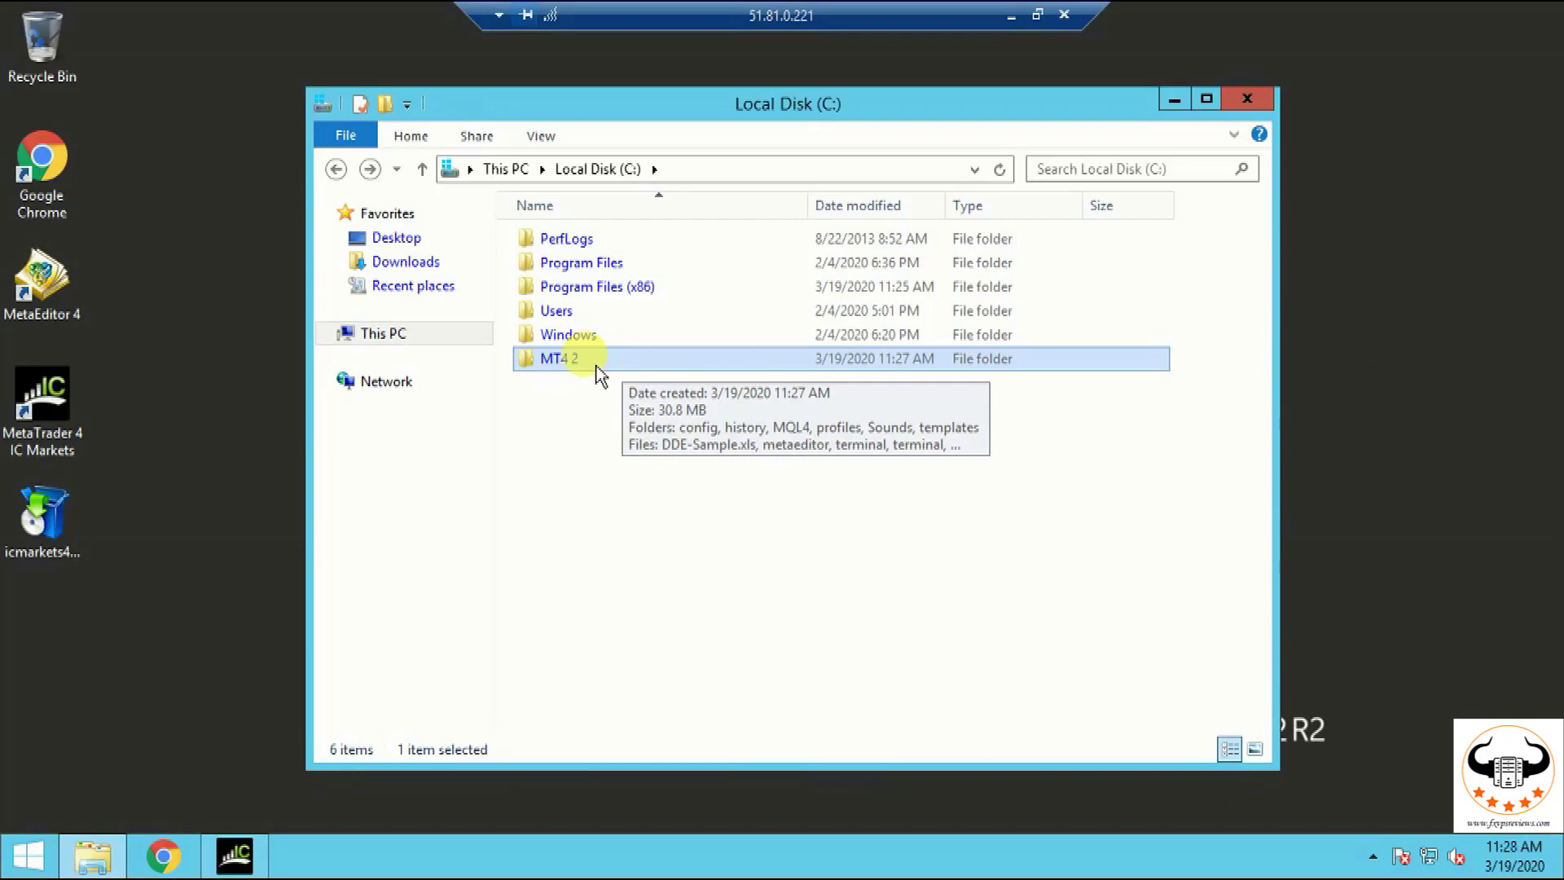
pyautogui.press('F2')
pyautogui.click(583, 417)
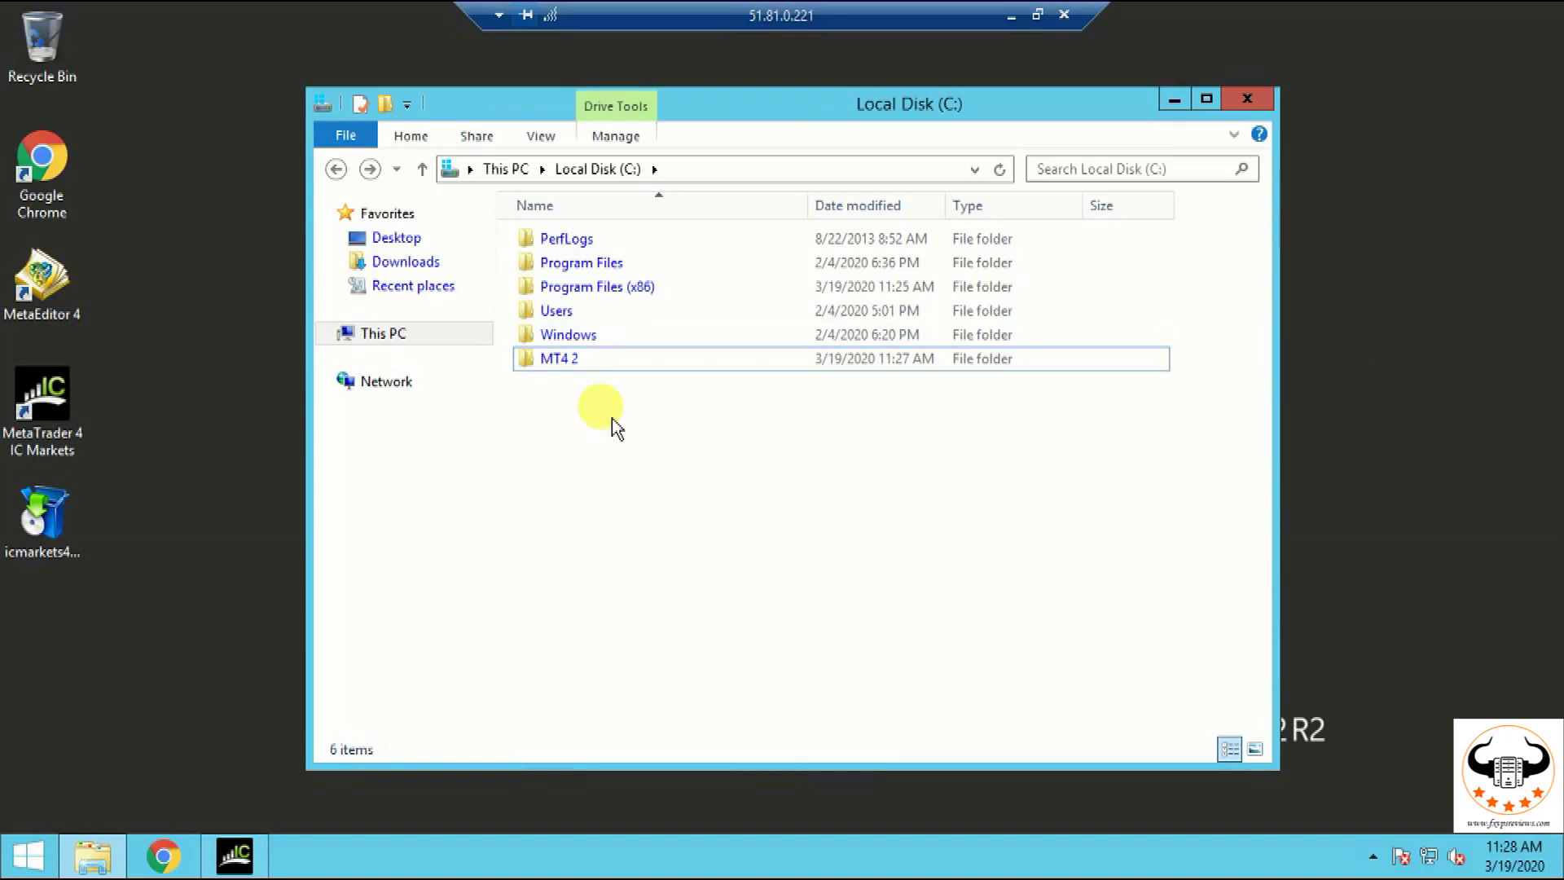
# - Paste another copy of the MetaTrader 4 IC Markets folder into Local Disk (C:) and rename it MT4 3
pyautogui.rightClick(584, 416)
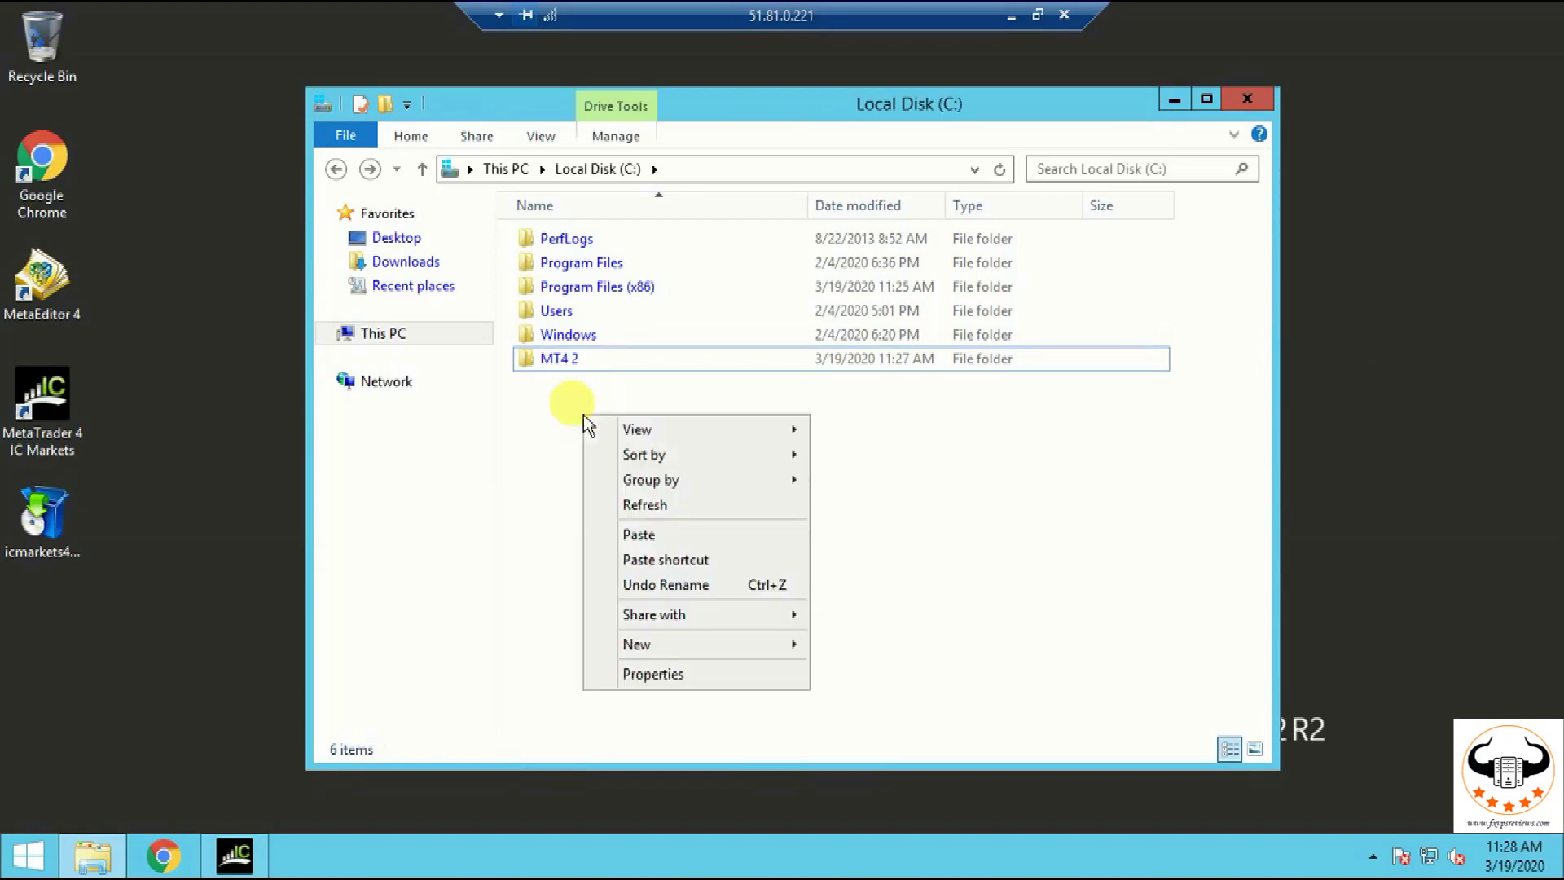
pyautogui.click(656, 537)
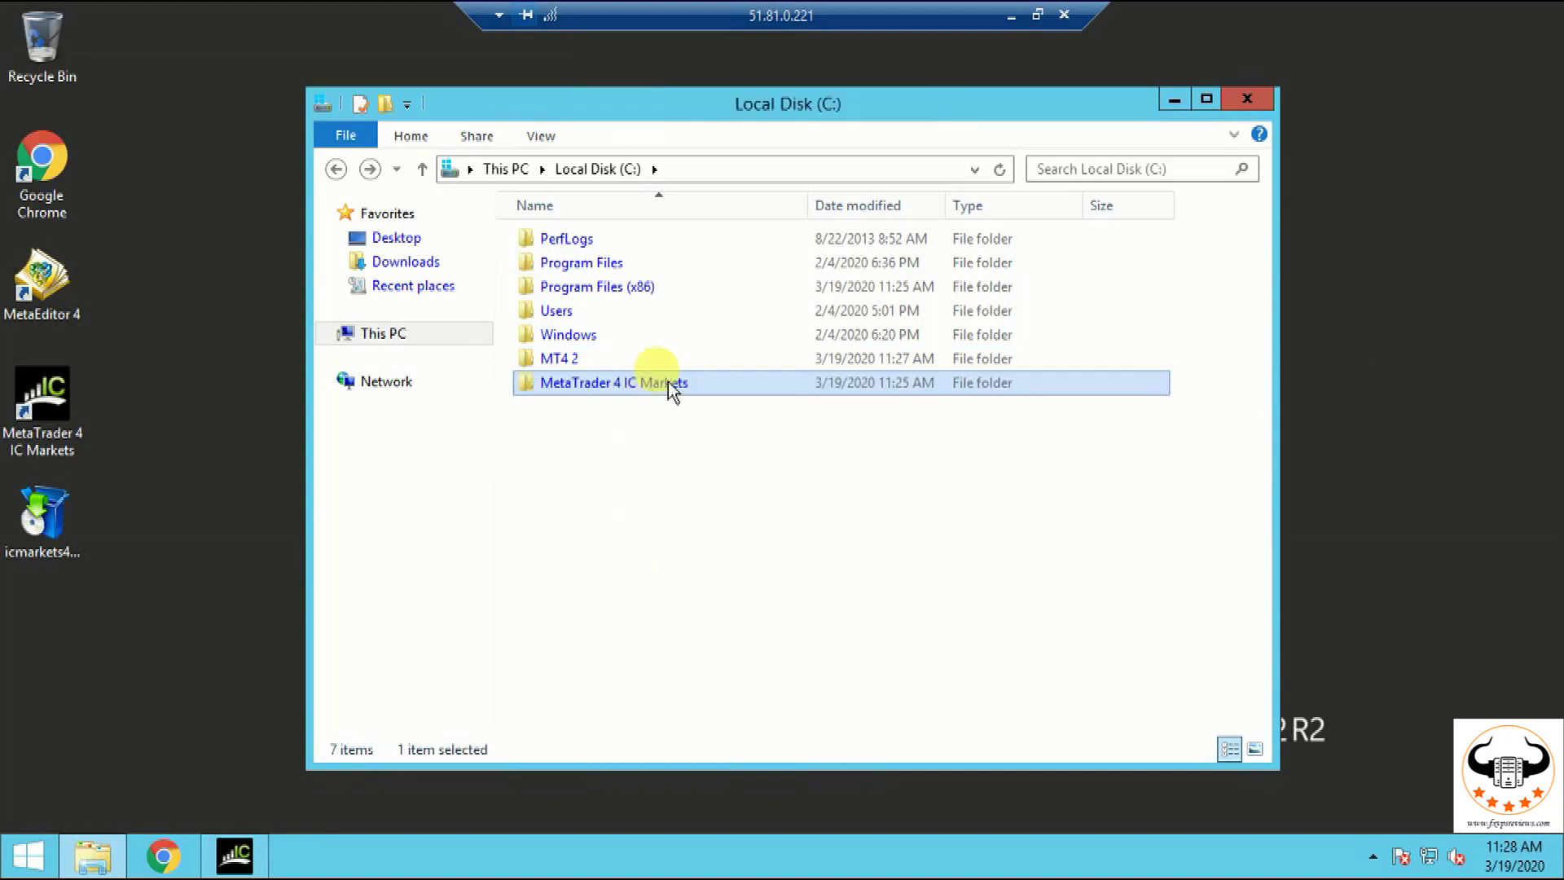
pyautogui.click(668, 382)
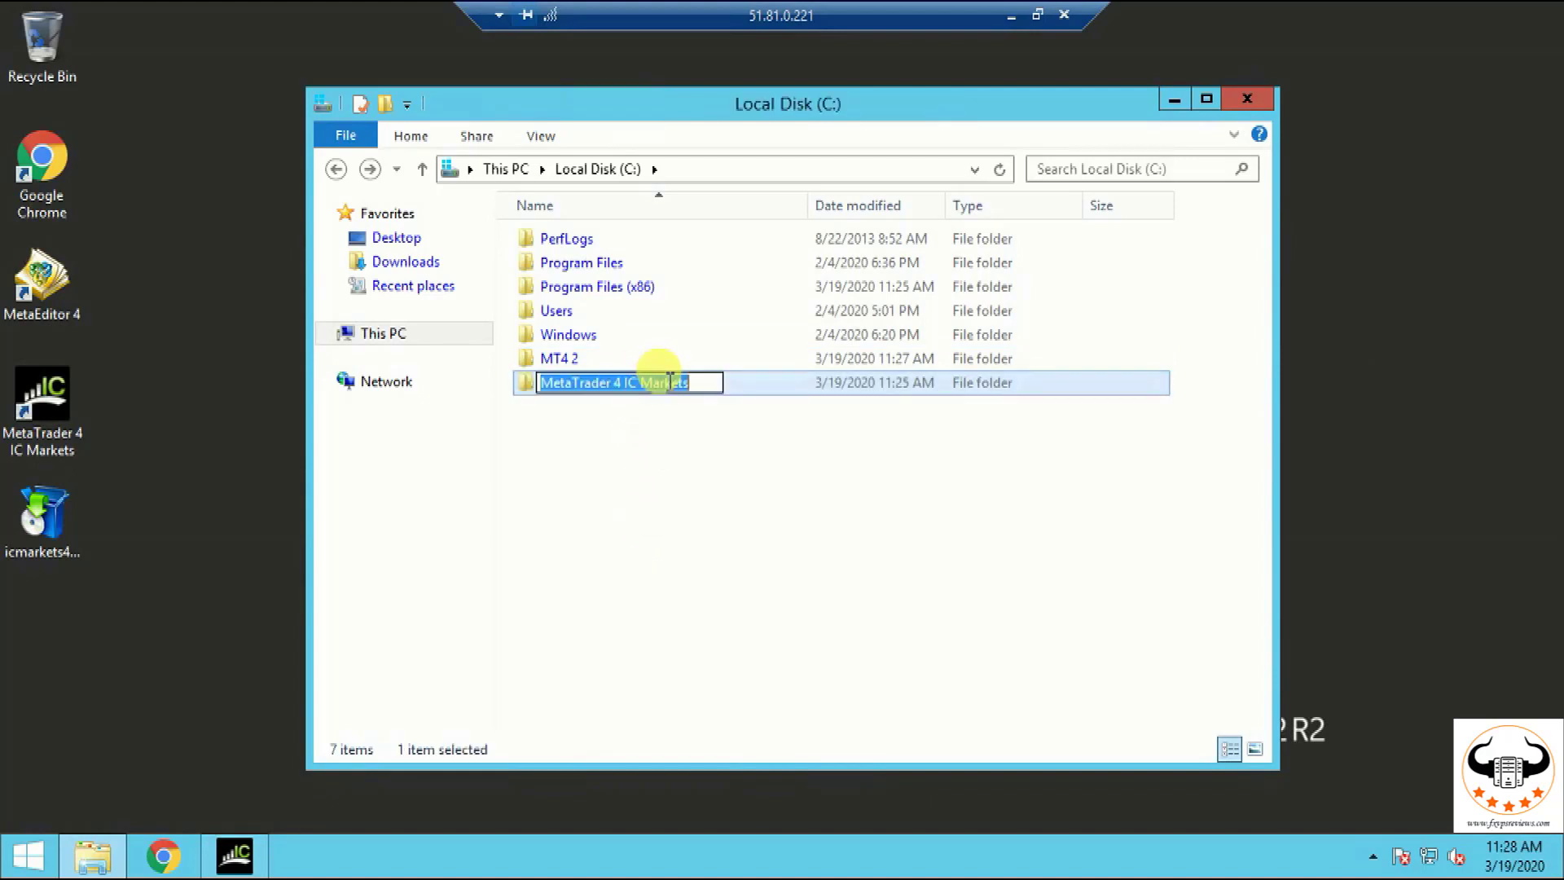
pyautogui.write('MT4 3')
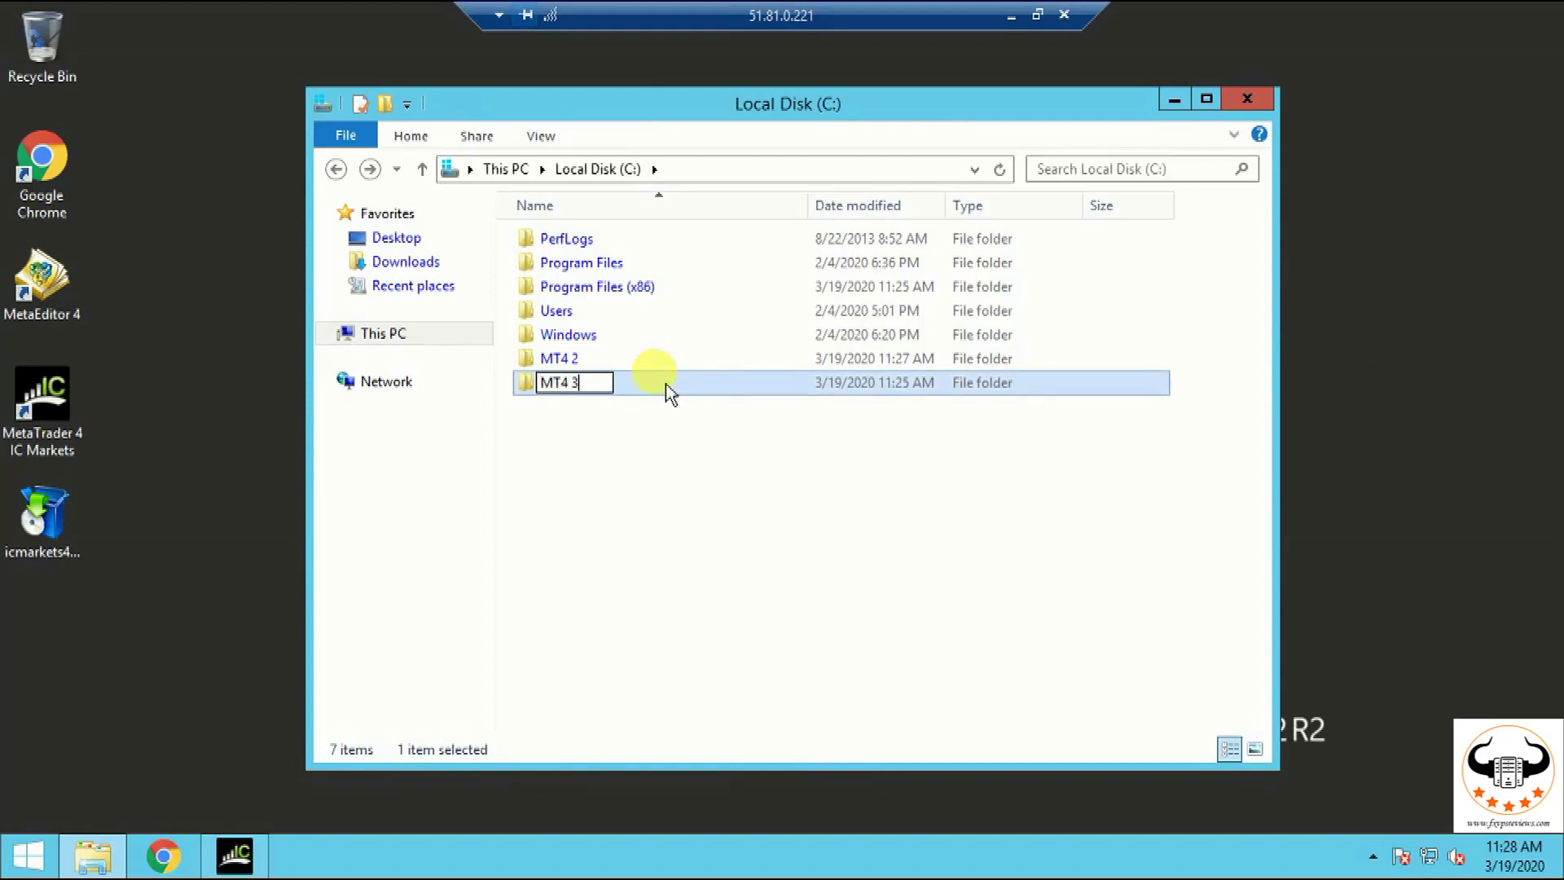
pyautogui.click(650, 414)
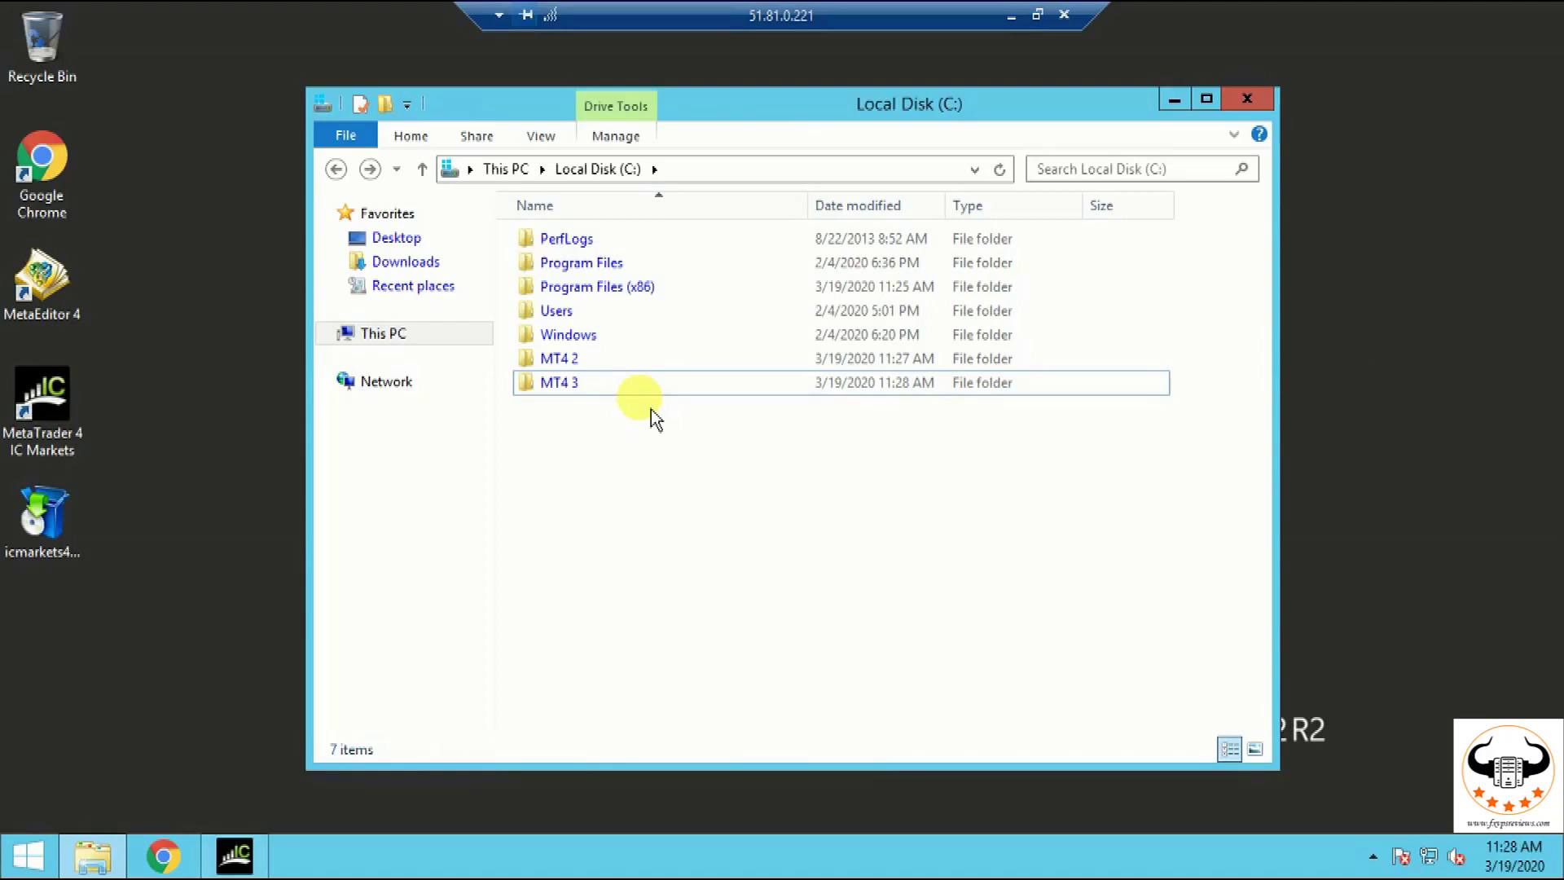
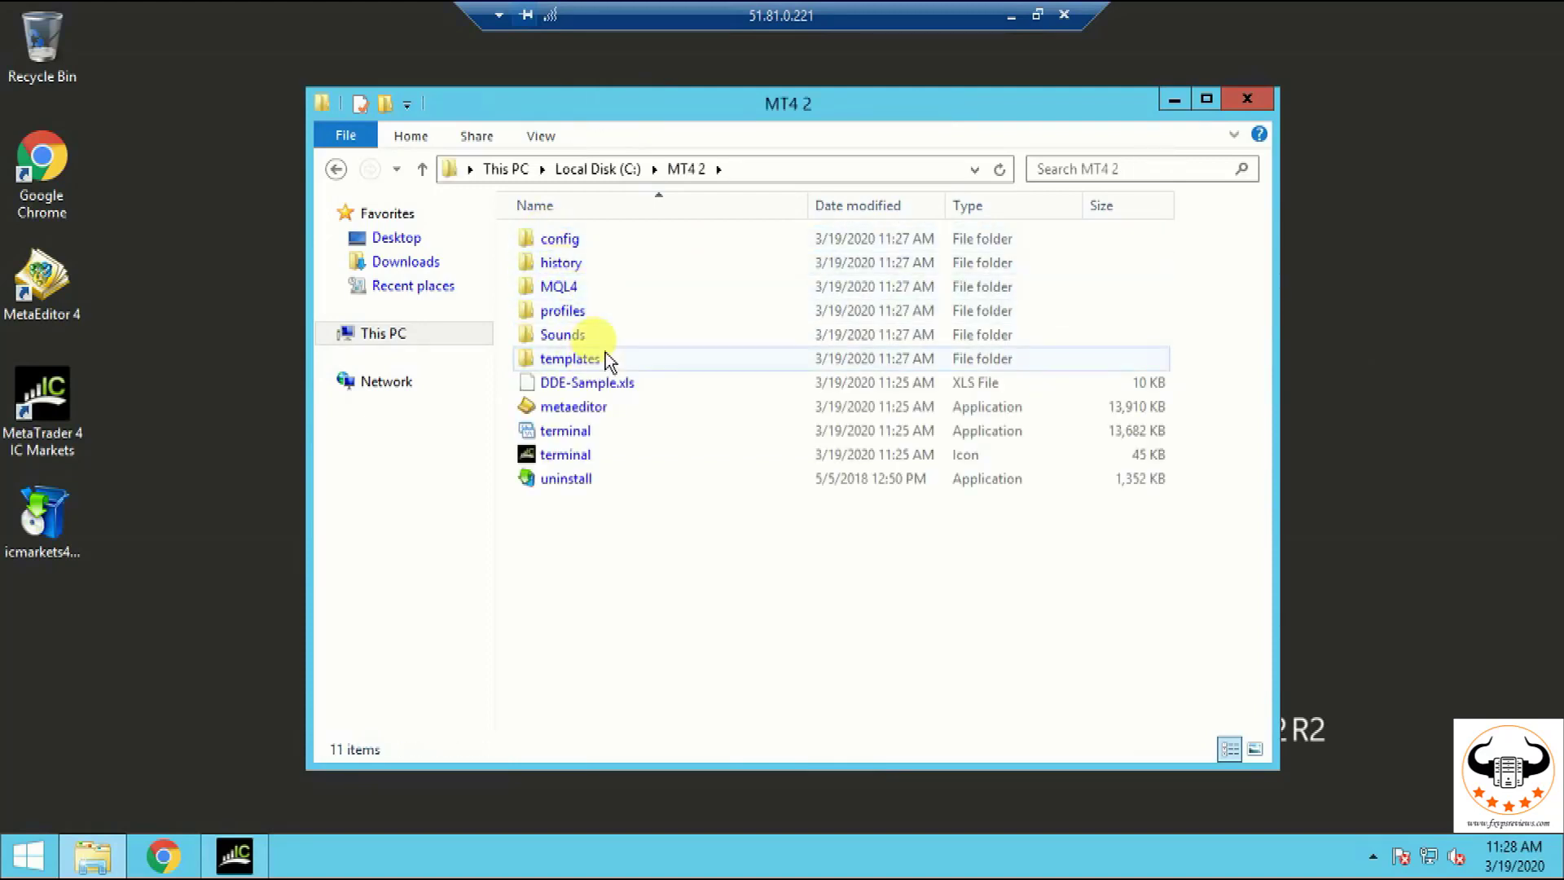
# - Create a desktop shortcut to the terminal application in the MT4 2 folder
pyautogui.rightClick(576, 444)
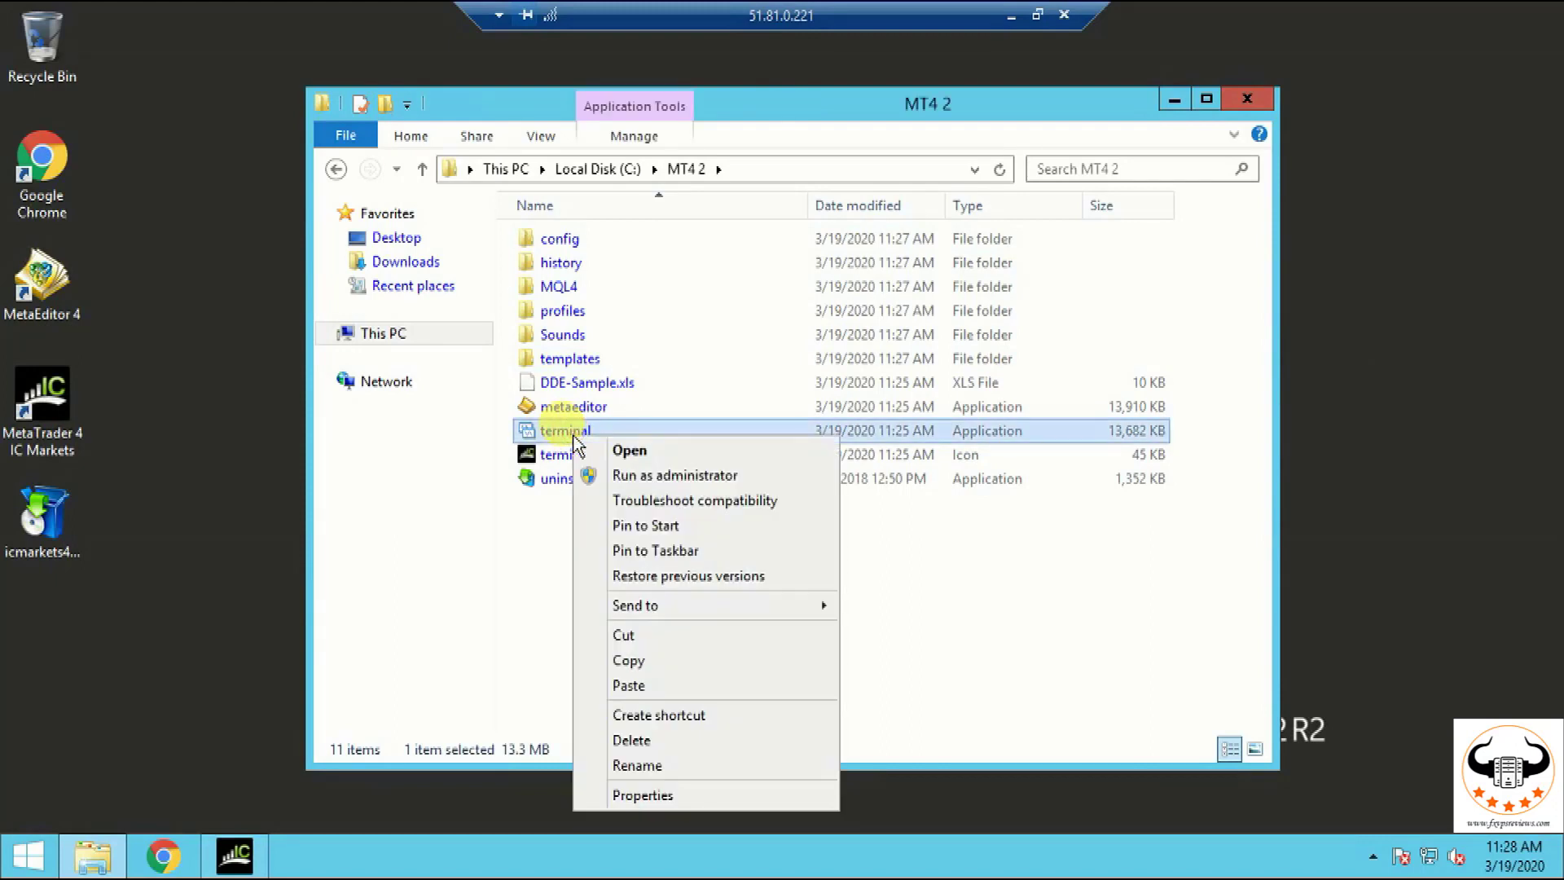
pyautogui.moveTo(644, 613)
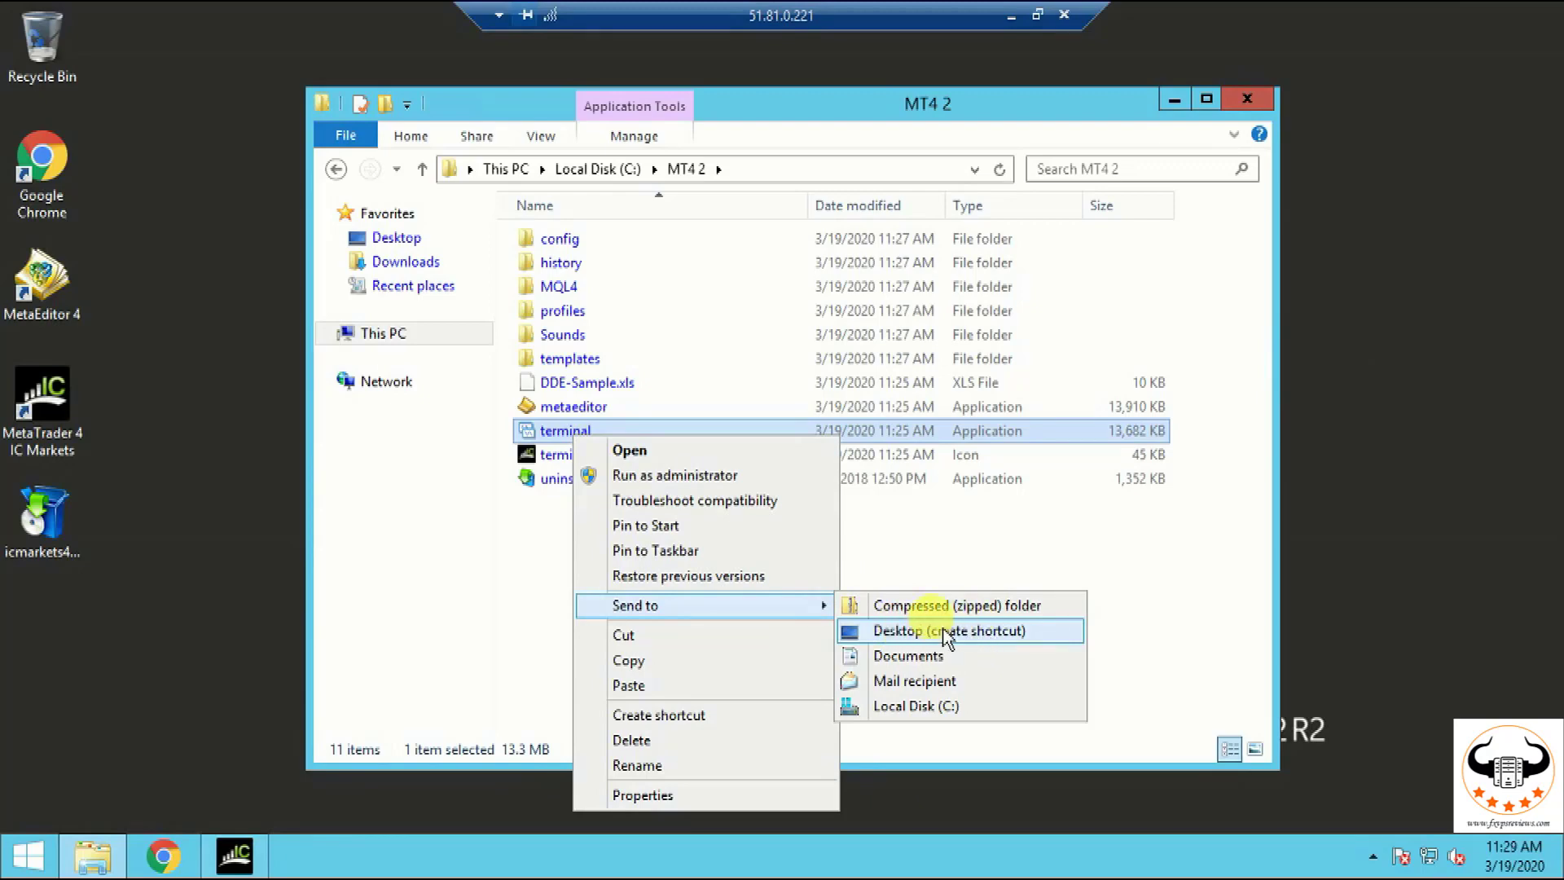
pyautogui.click(986, 637)
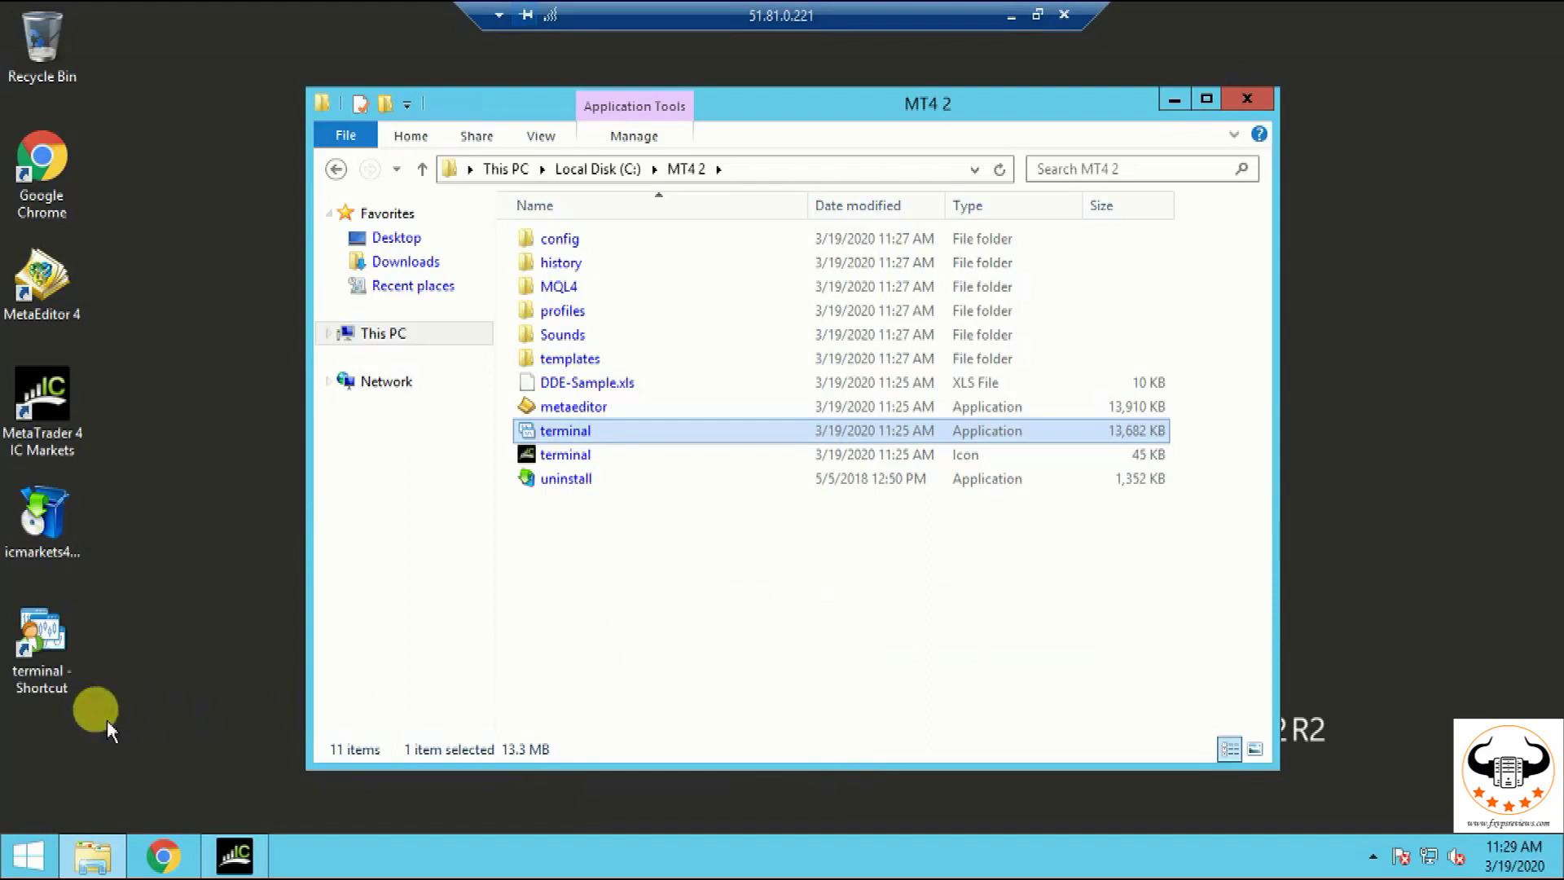
# - Rename the new terminal shortcut on the desktop as MT4 2, and return to Local Disk (C:) in File Explorer
pyautogui.click(60, 679)
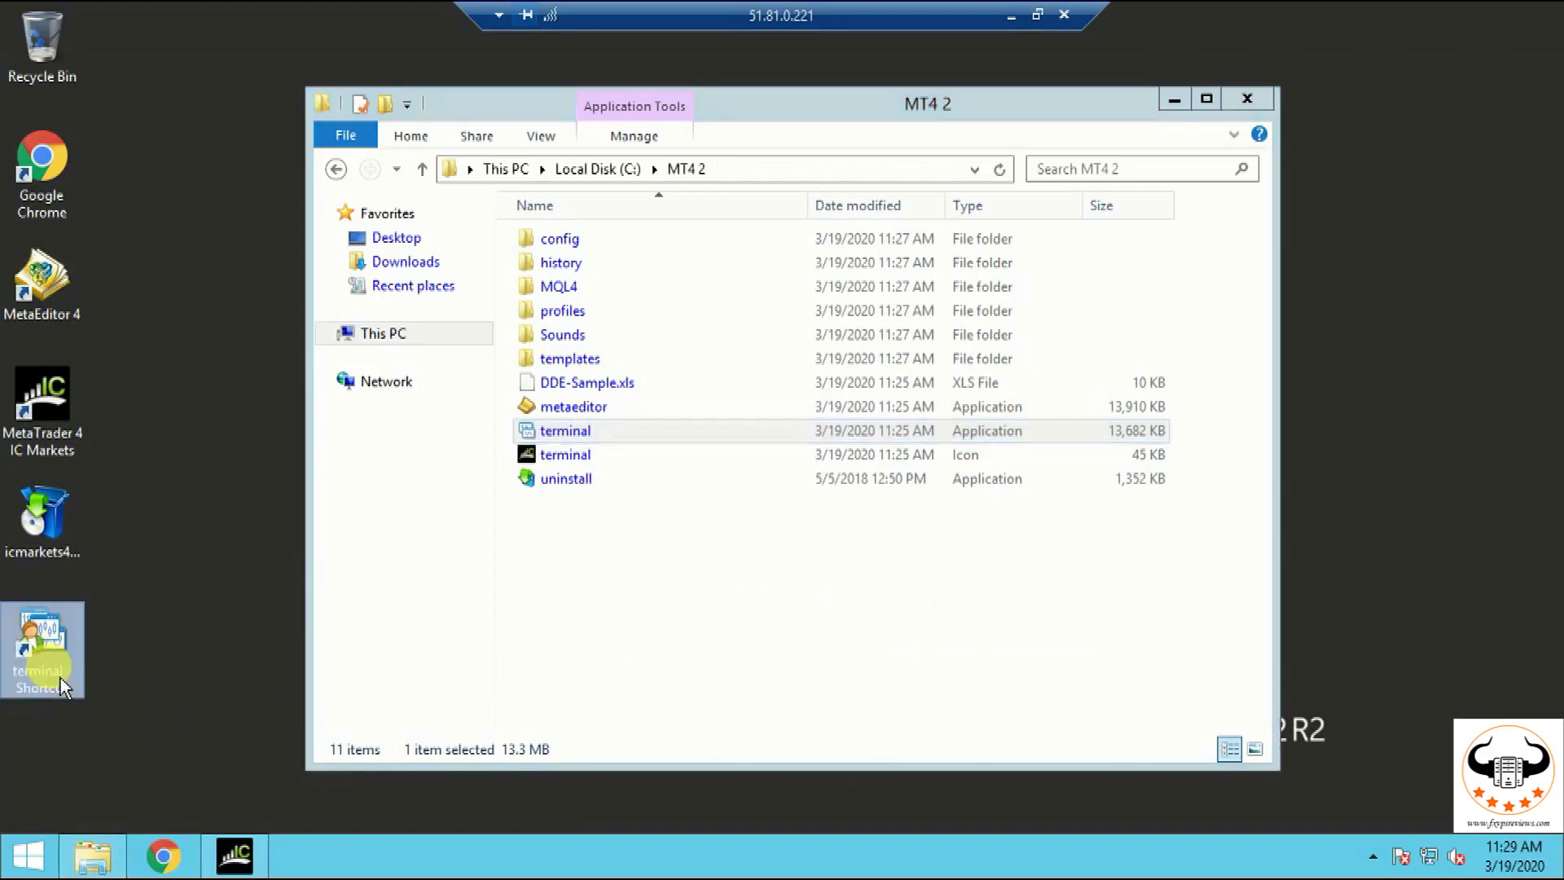
pyautogui.click(59, 679)
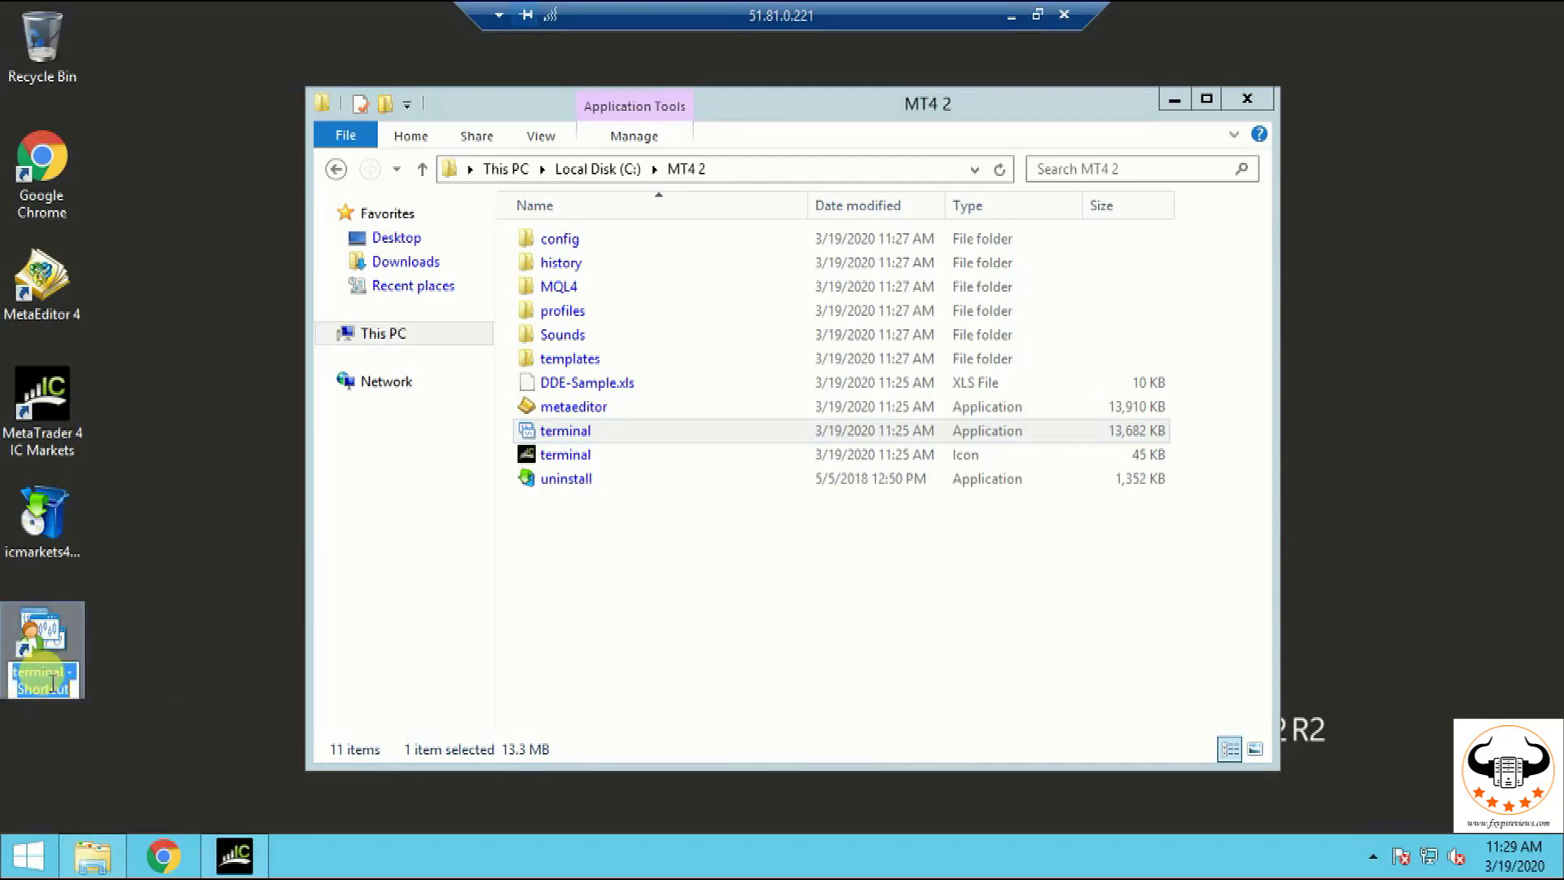
pyautogui.write('MT4 2')
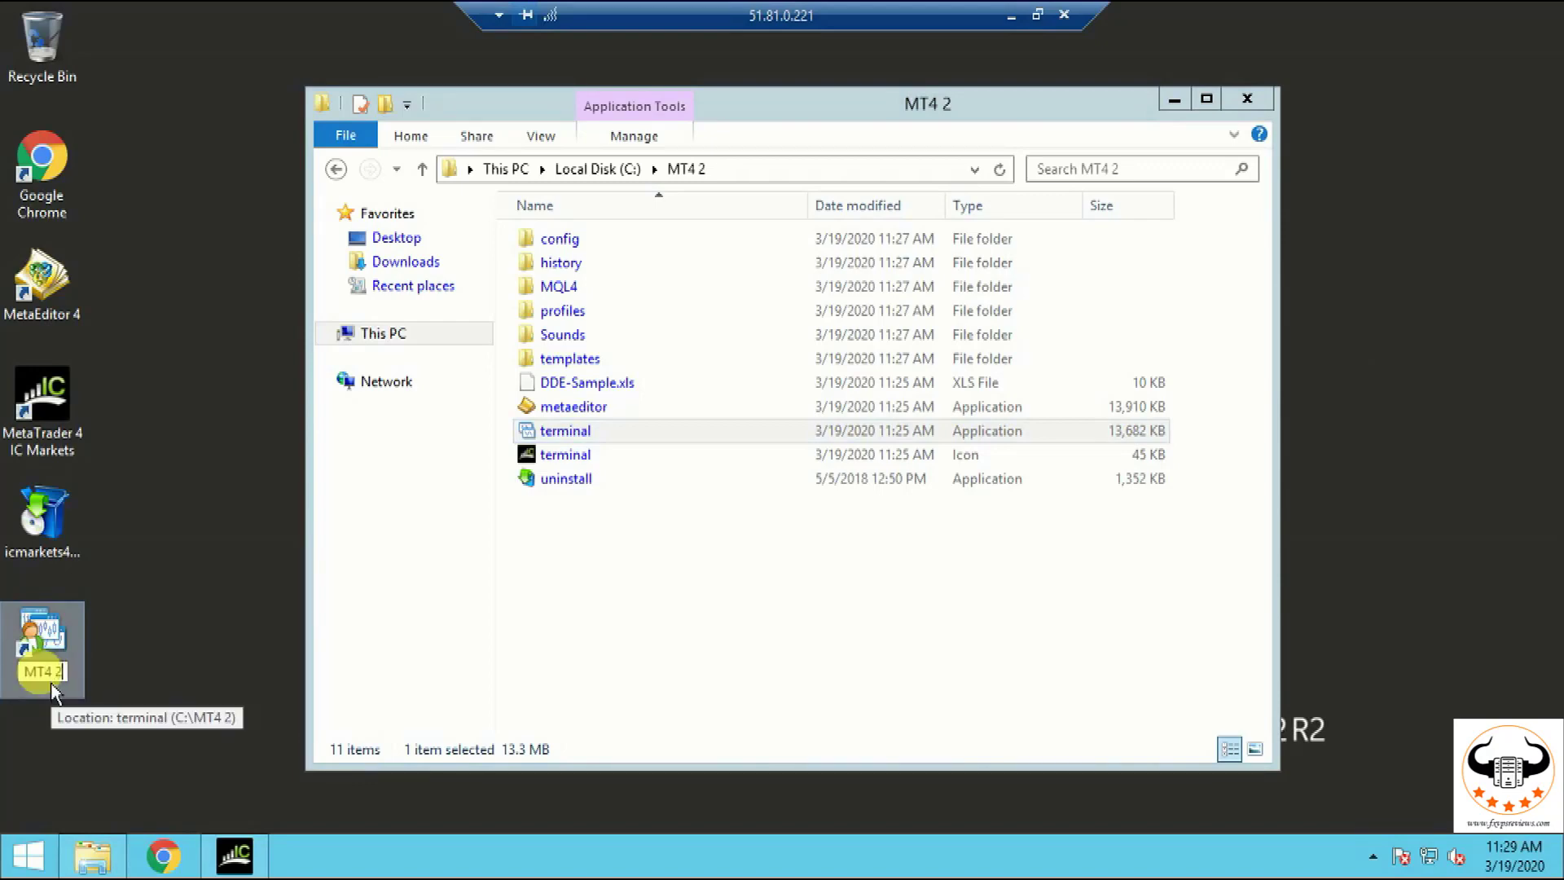
pyautogui.press('Return')
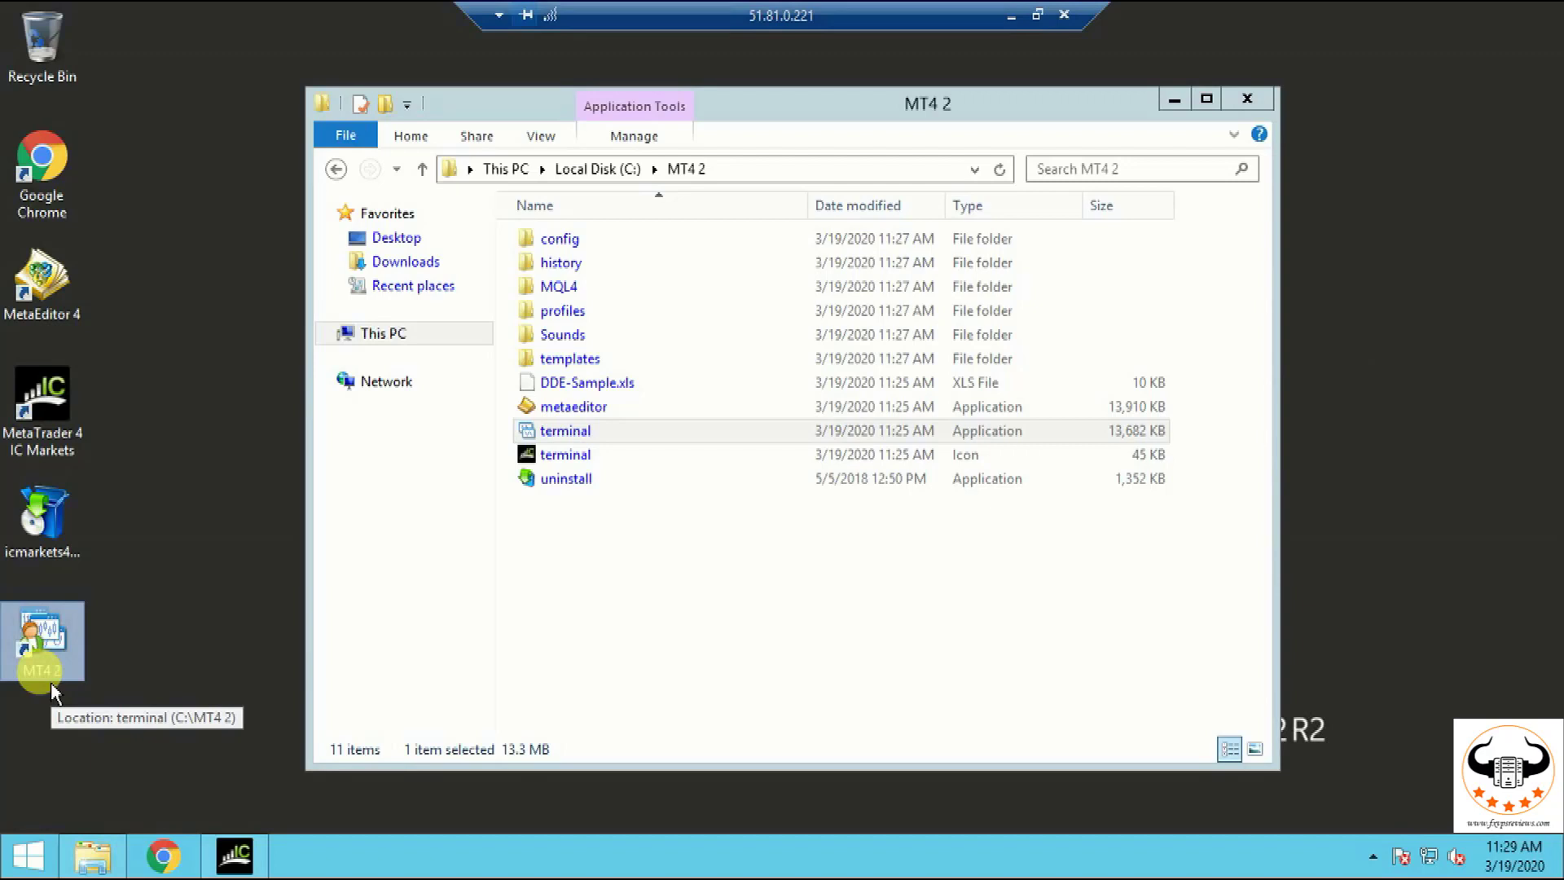
pyautogui.click(335, 169)
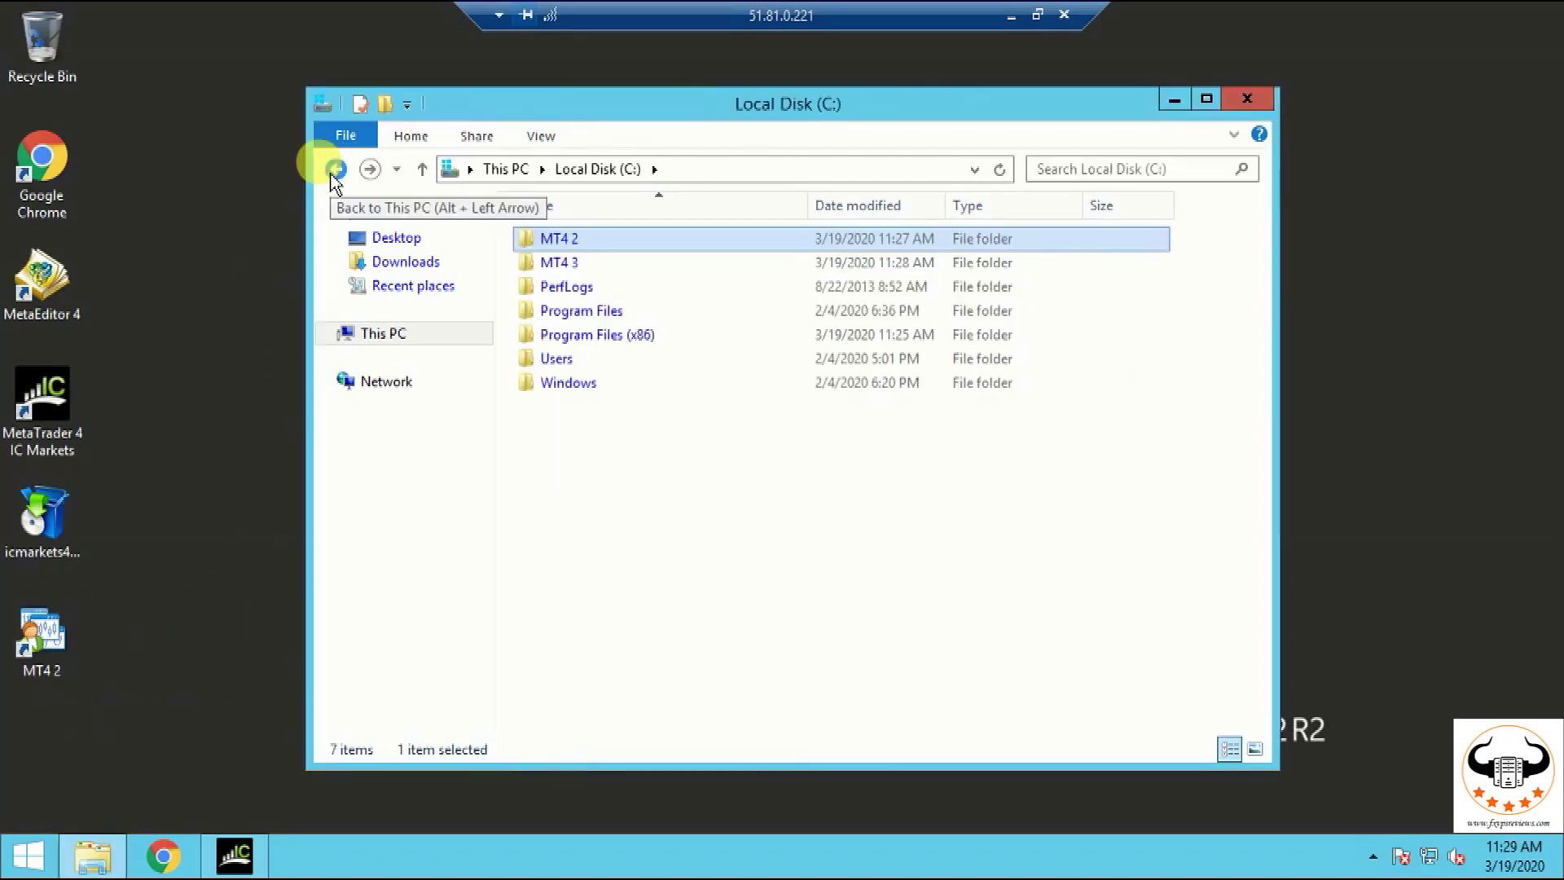
# - Launch the second terminal from the MT4 2 desktop shortcut and pin the already running IC Markets MT4 program to the taskbar
pyautogui.doubleClick(57, 640)
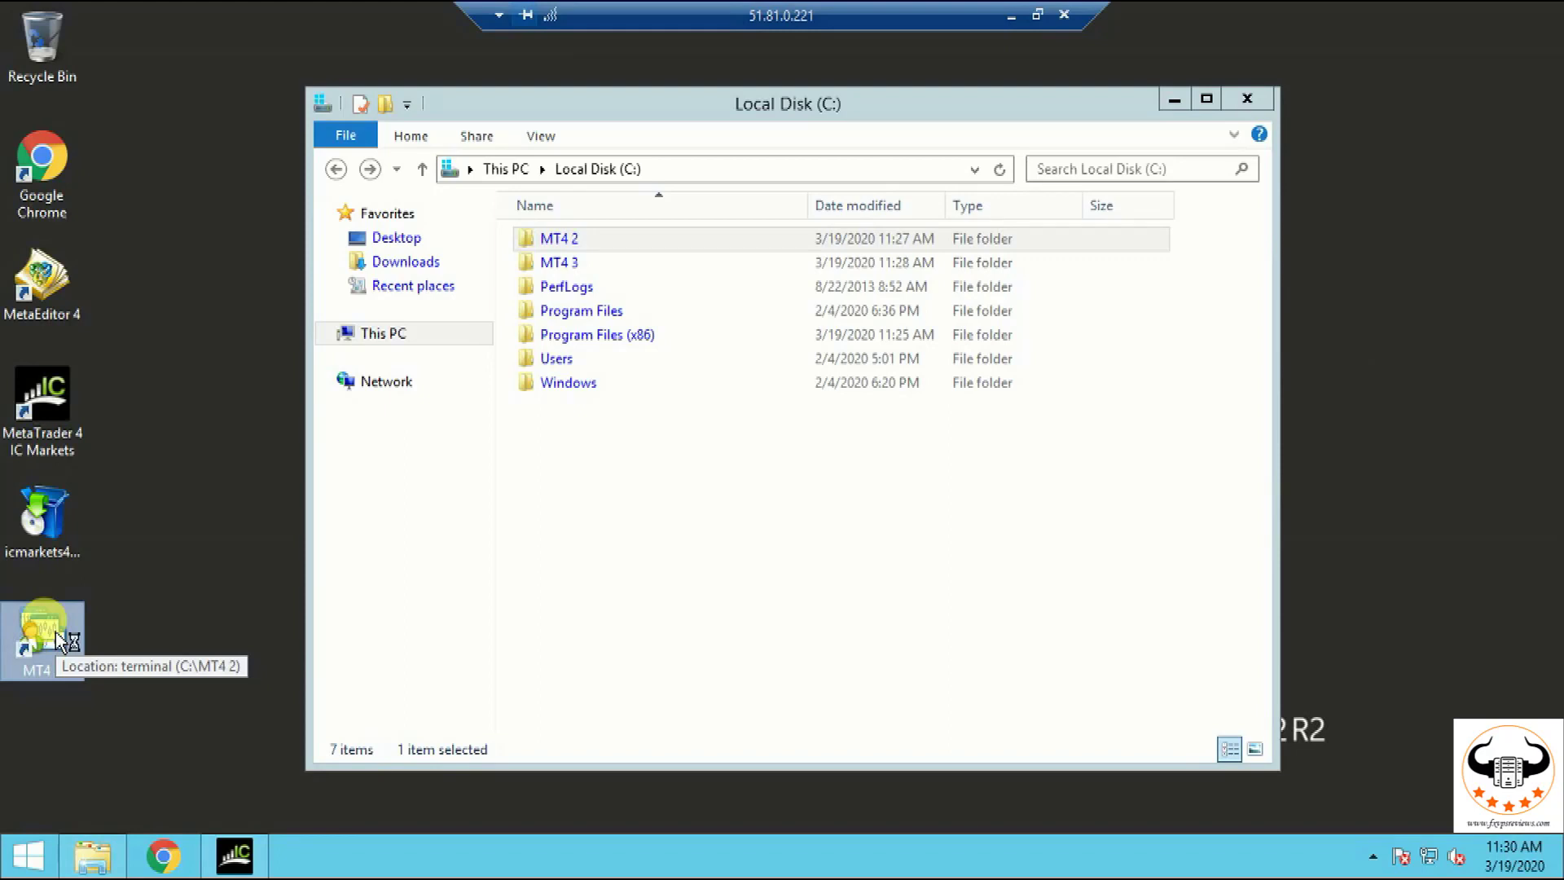
pyautogui.rightClick(237, 858)
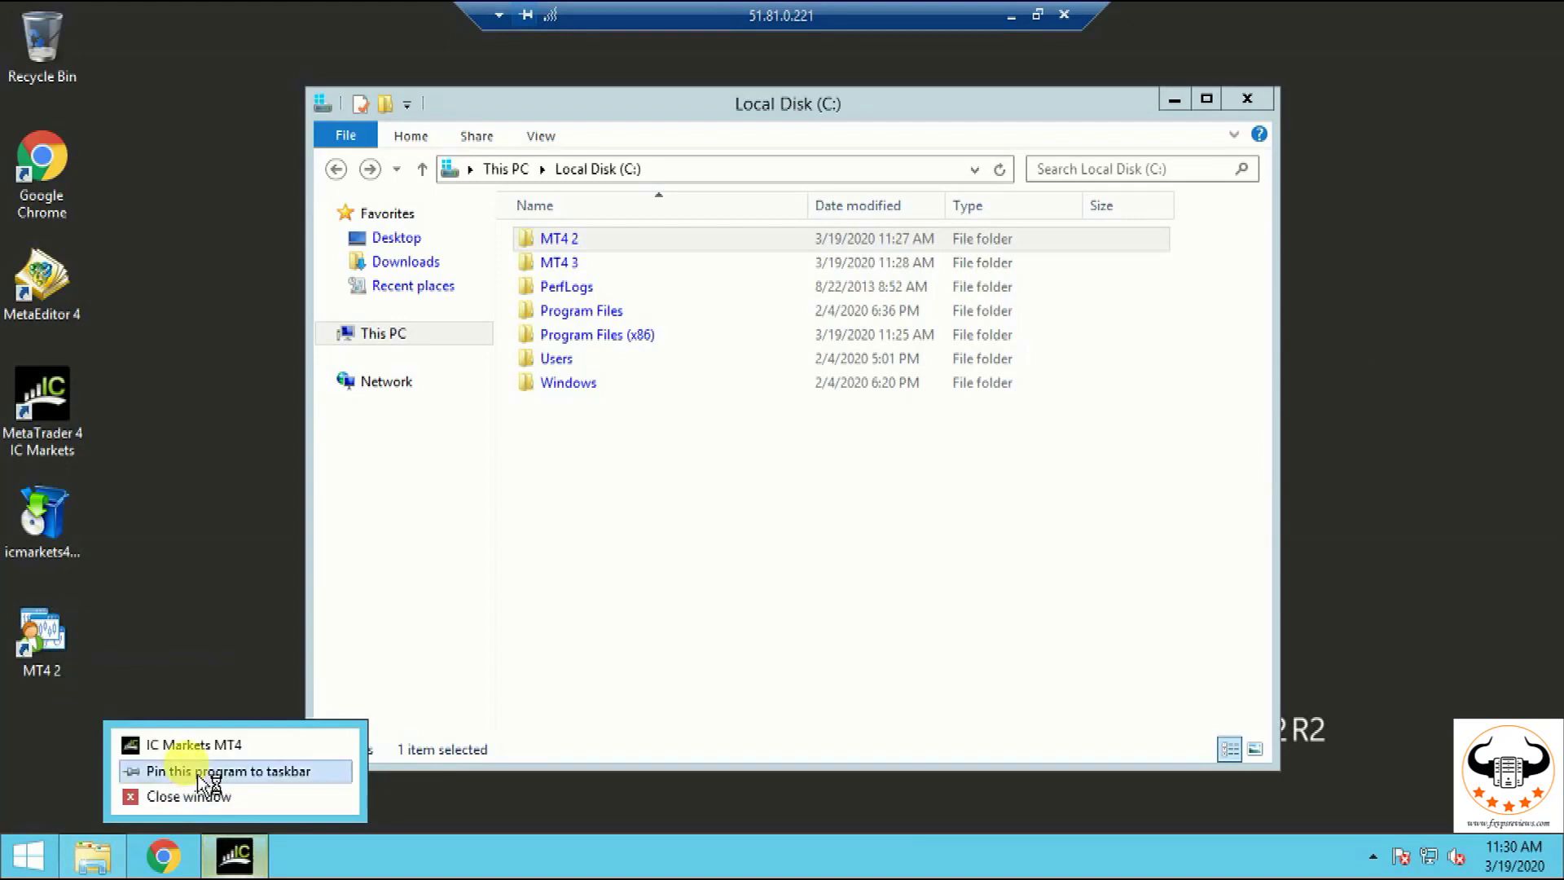
pyautogui.click(274, 778)
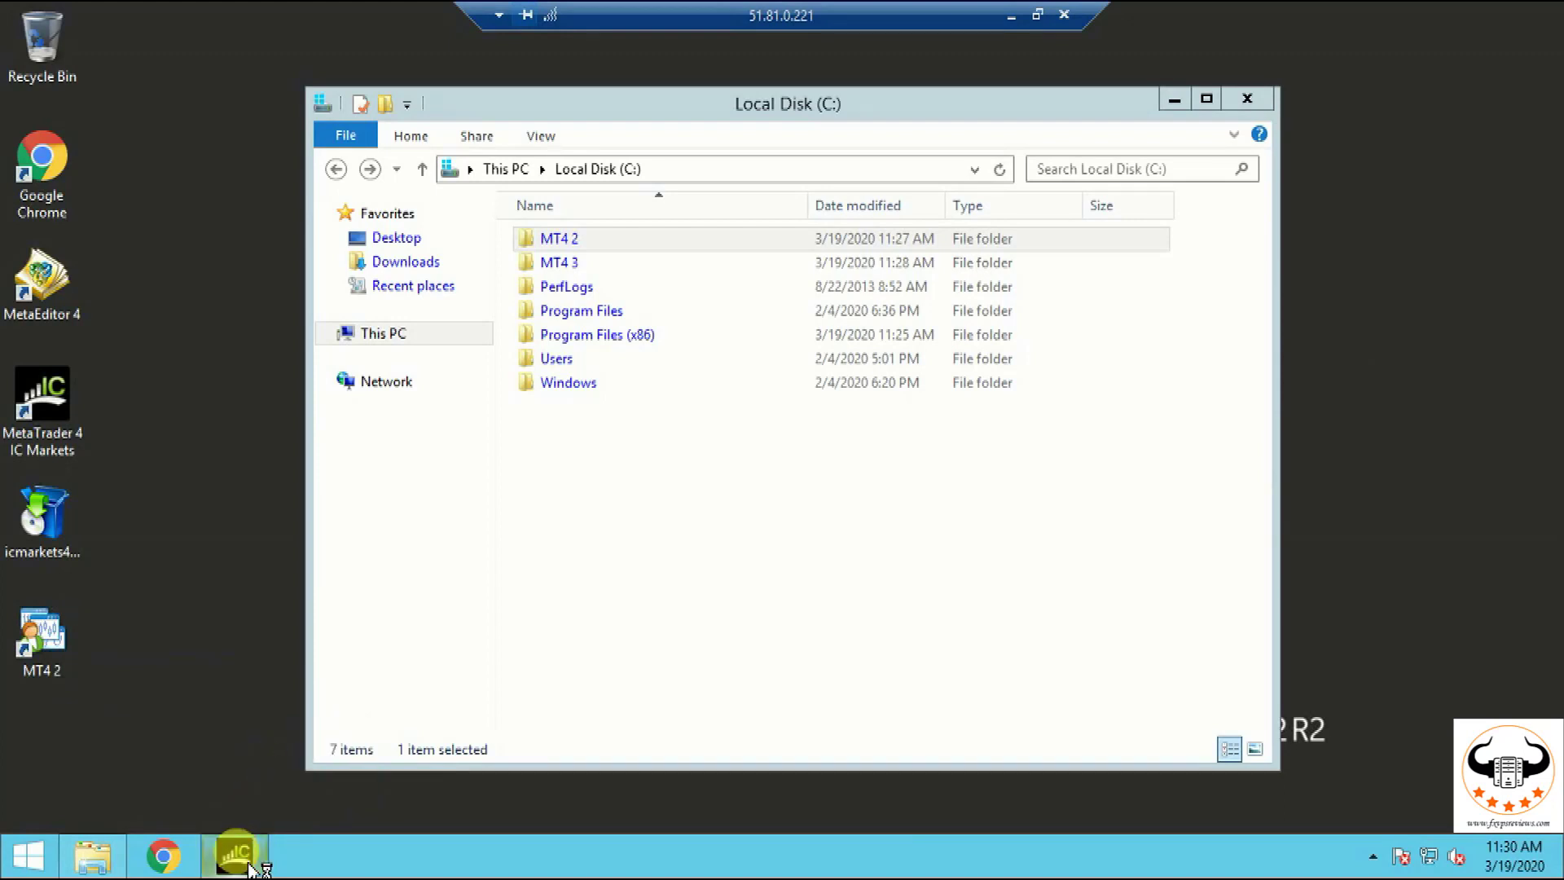
pyautogui.moveTo(244, 862)
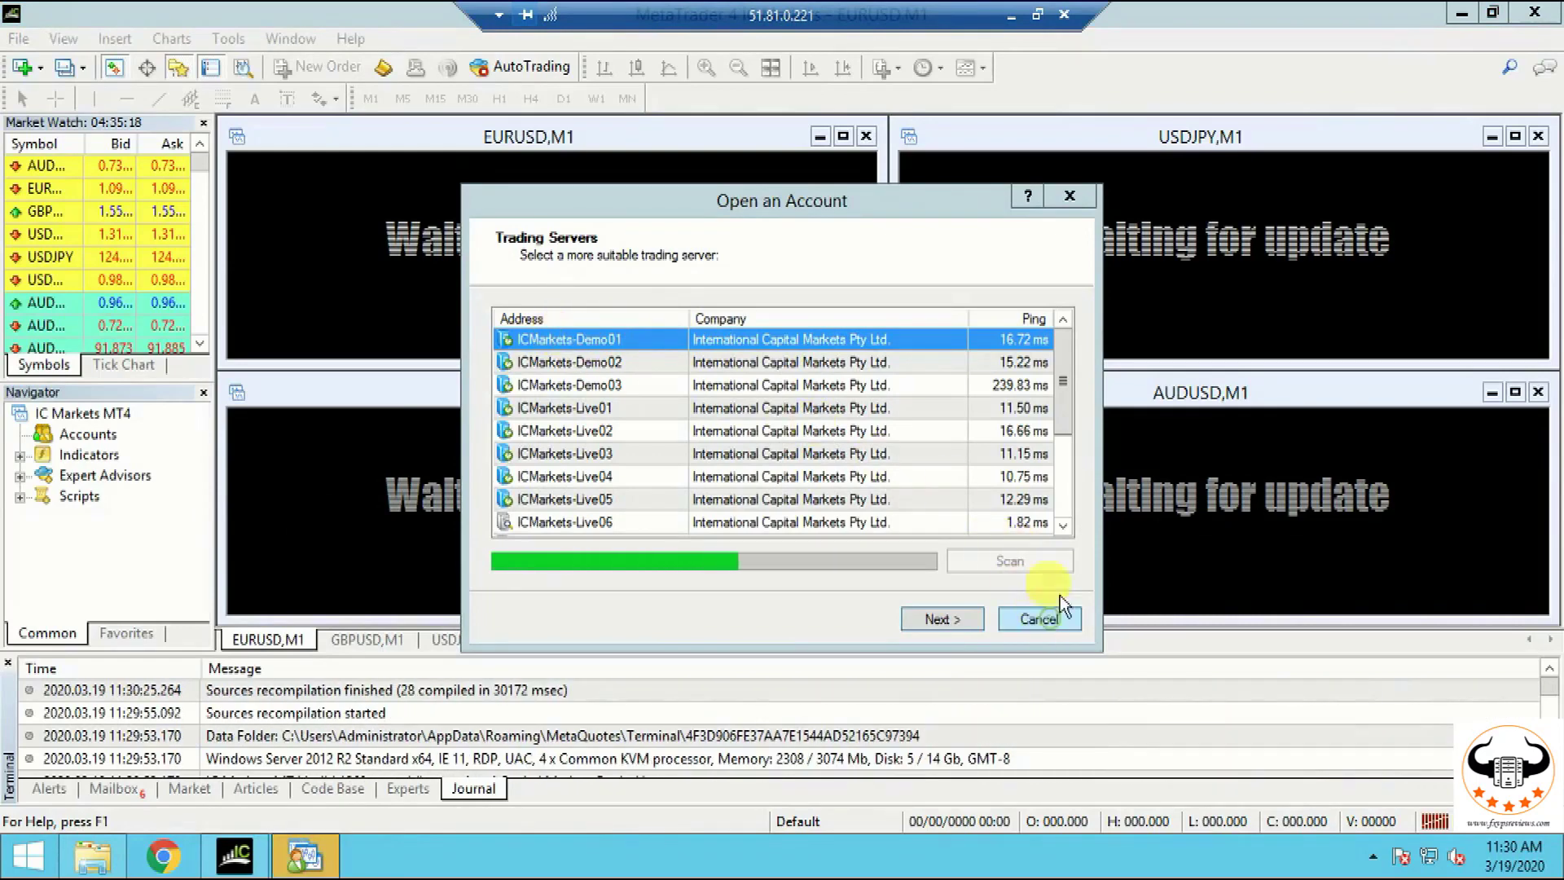
# - Cancel the Open an Account dialog in the newly started terminal and minimise its window
pyautogui.click(1041, 618)
pyautogui.click(681, 198)
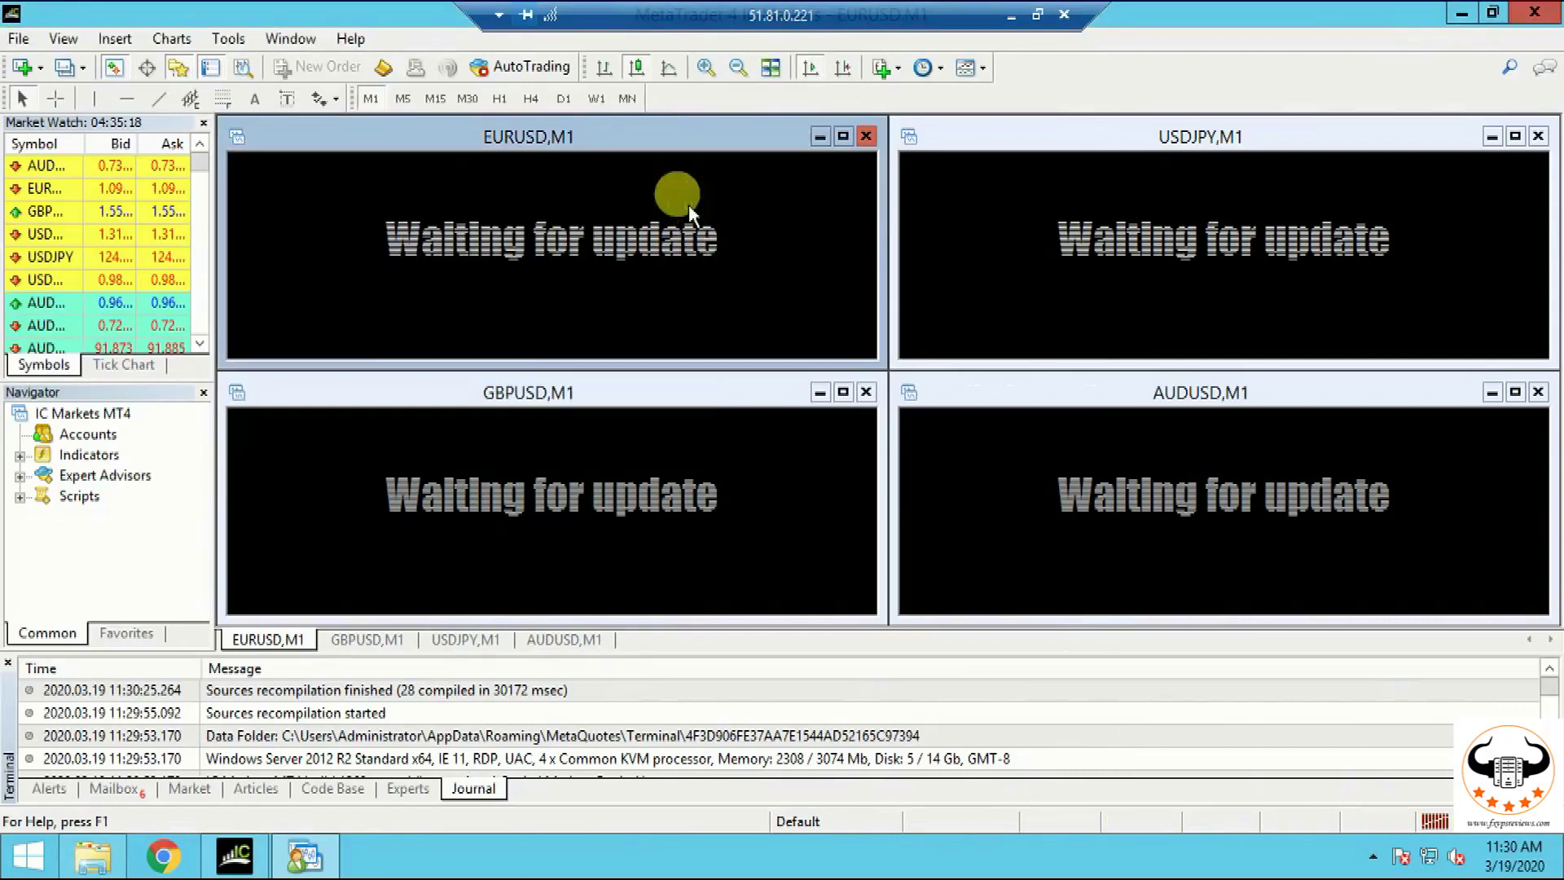
pyautogui.click(1462, 13)
# - Pin the running MT4 2 program to the taskbar
pyautogui.click(303, 854)
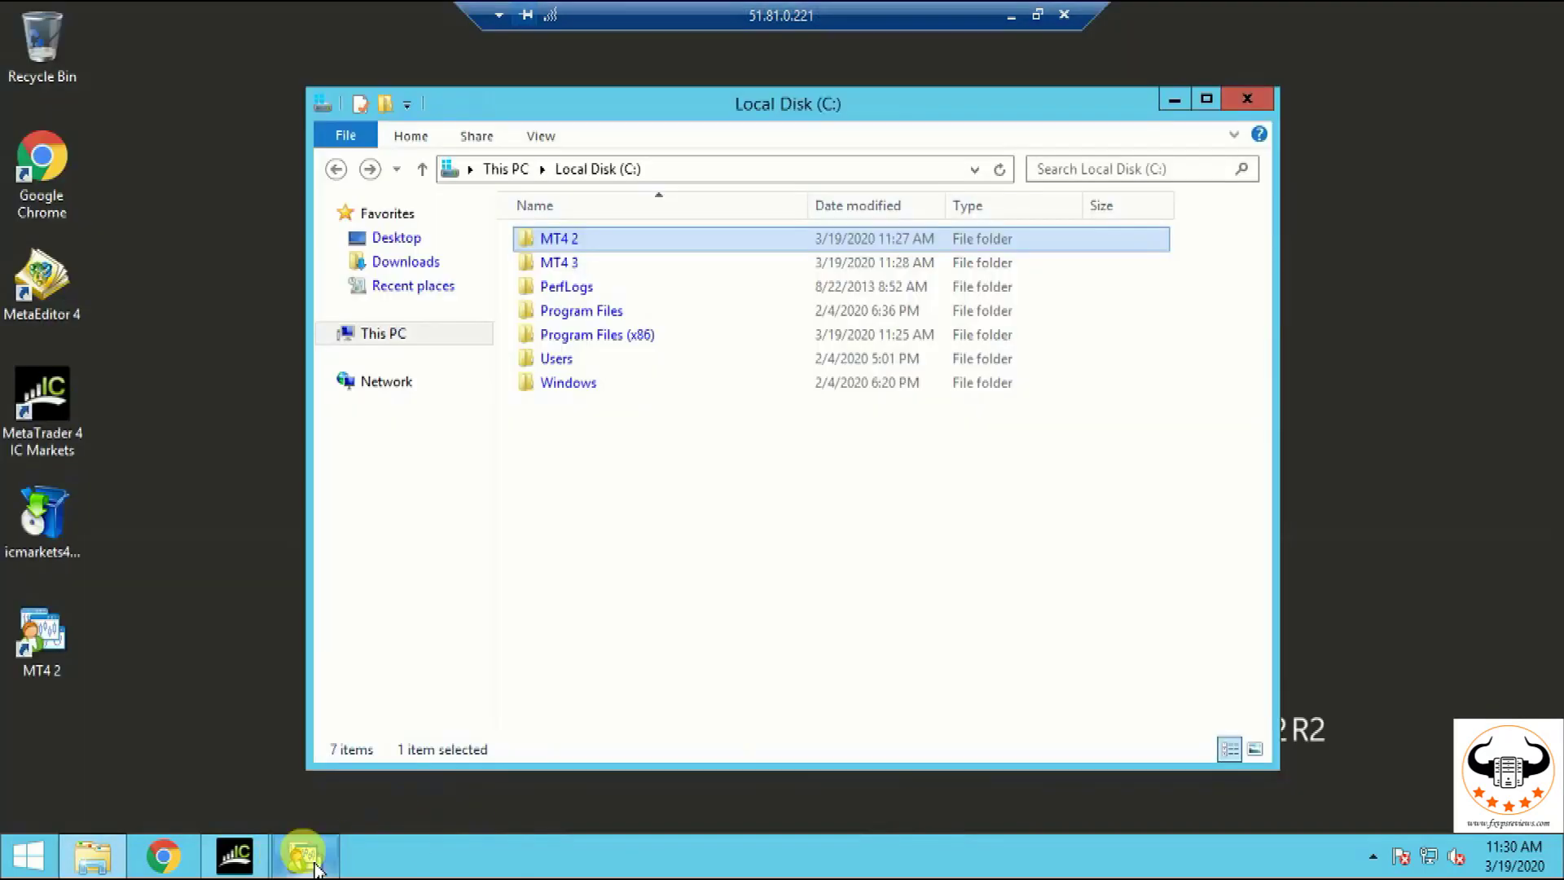
pyautogui.rightClick(316, 868)
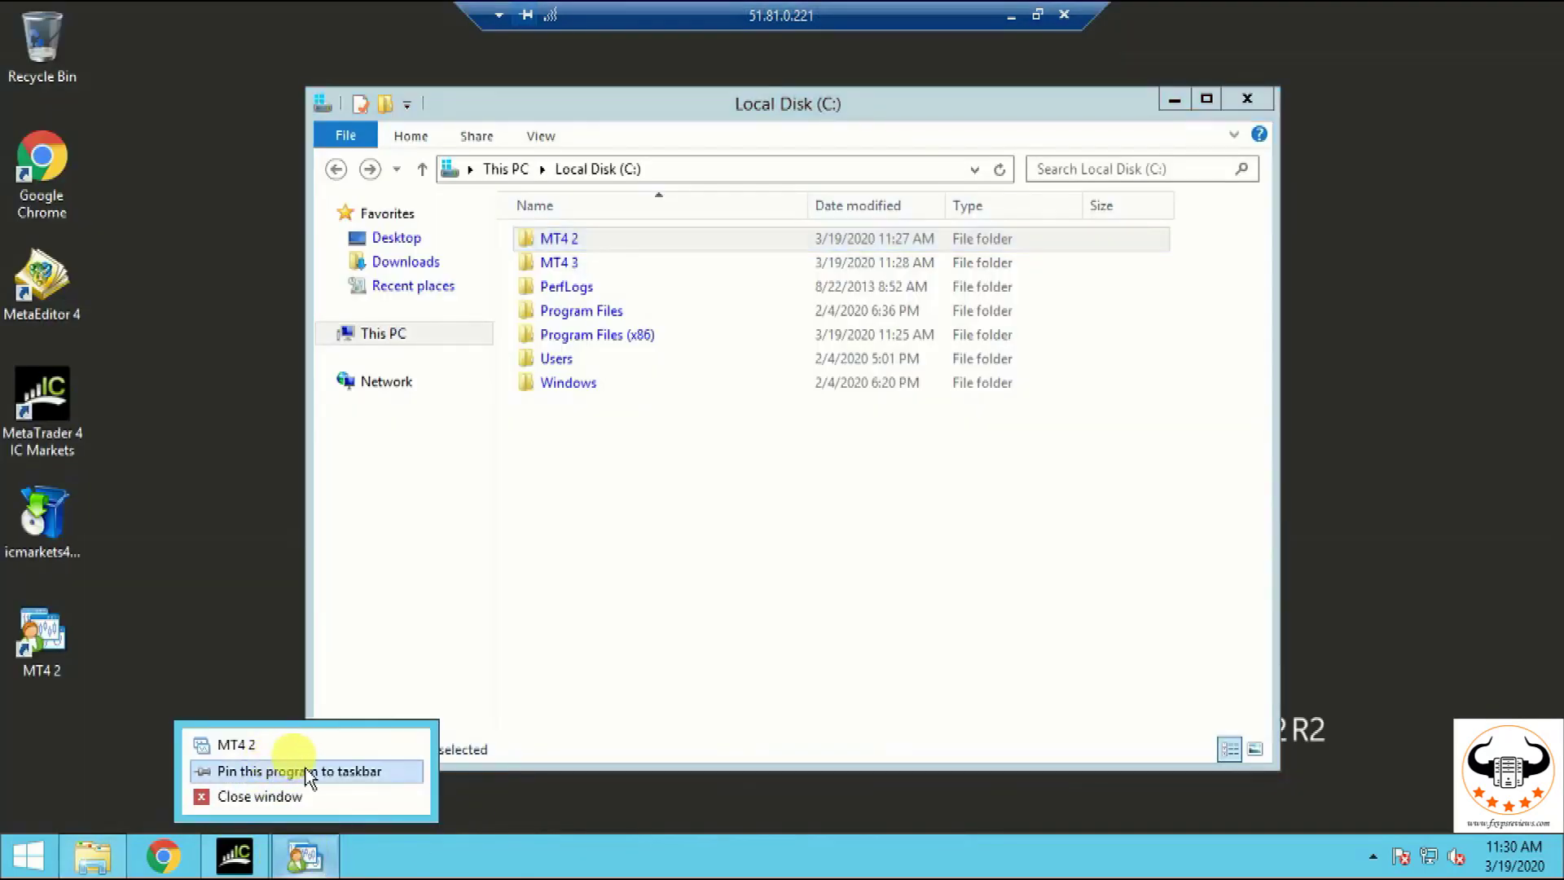
pyautogui.click(308, 772)
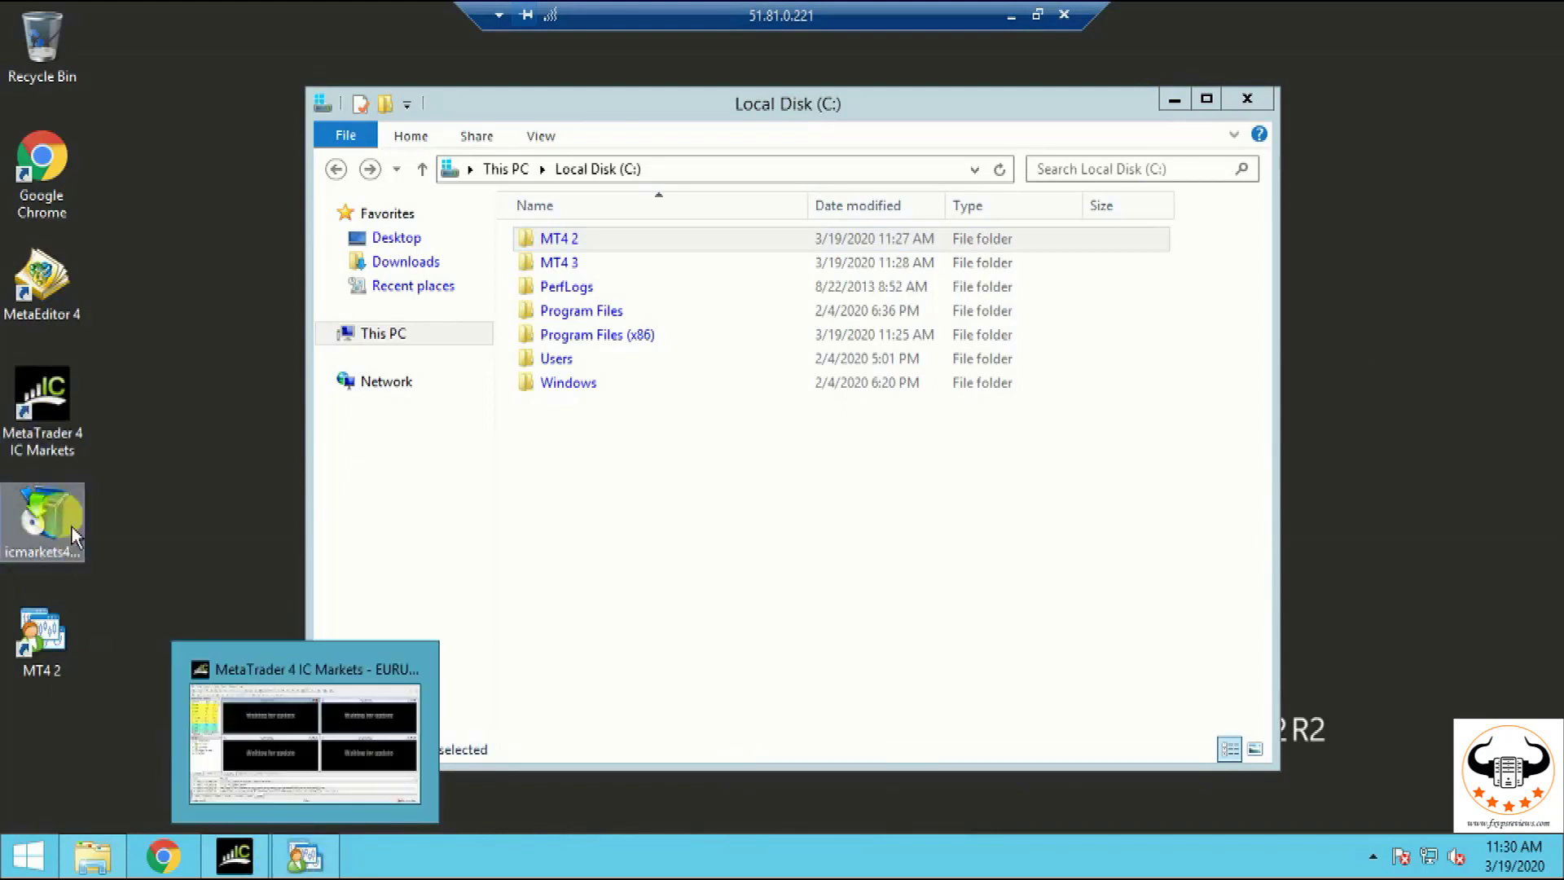
pyautogui.click(150, 586)
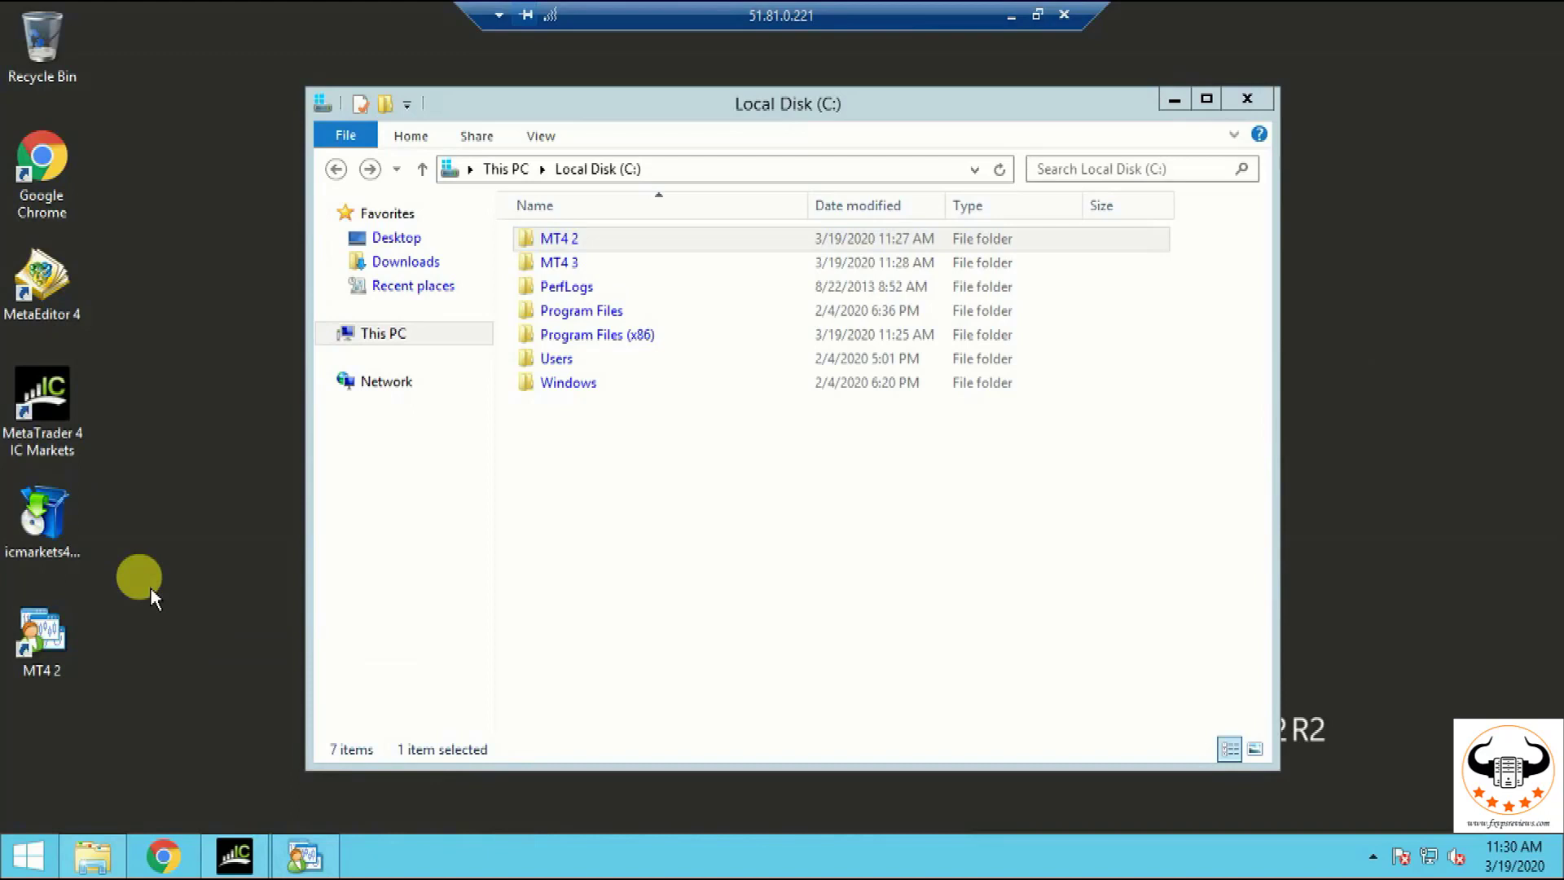
# - Open the MT4 3 folder on Local Disk (C:) and create a desktop shortcut to its terminal application
pyautogui.rightClick(594, 271)
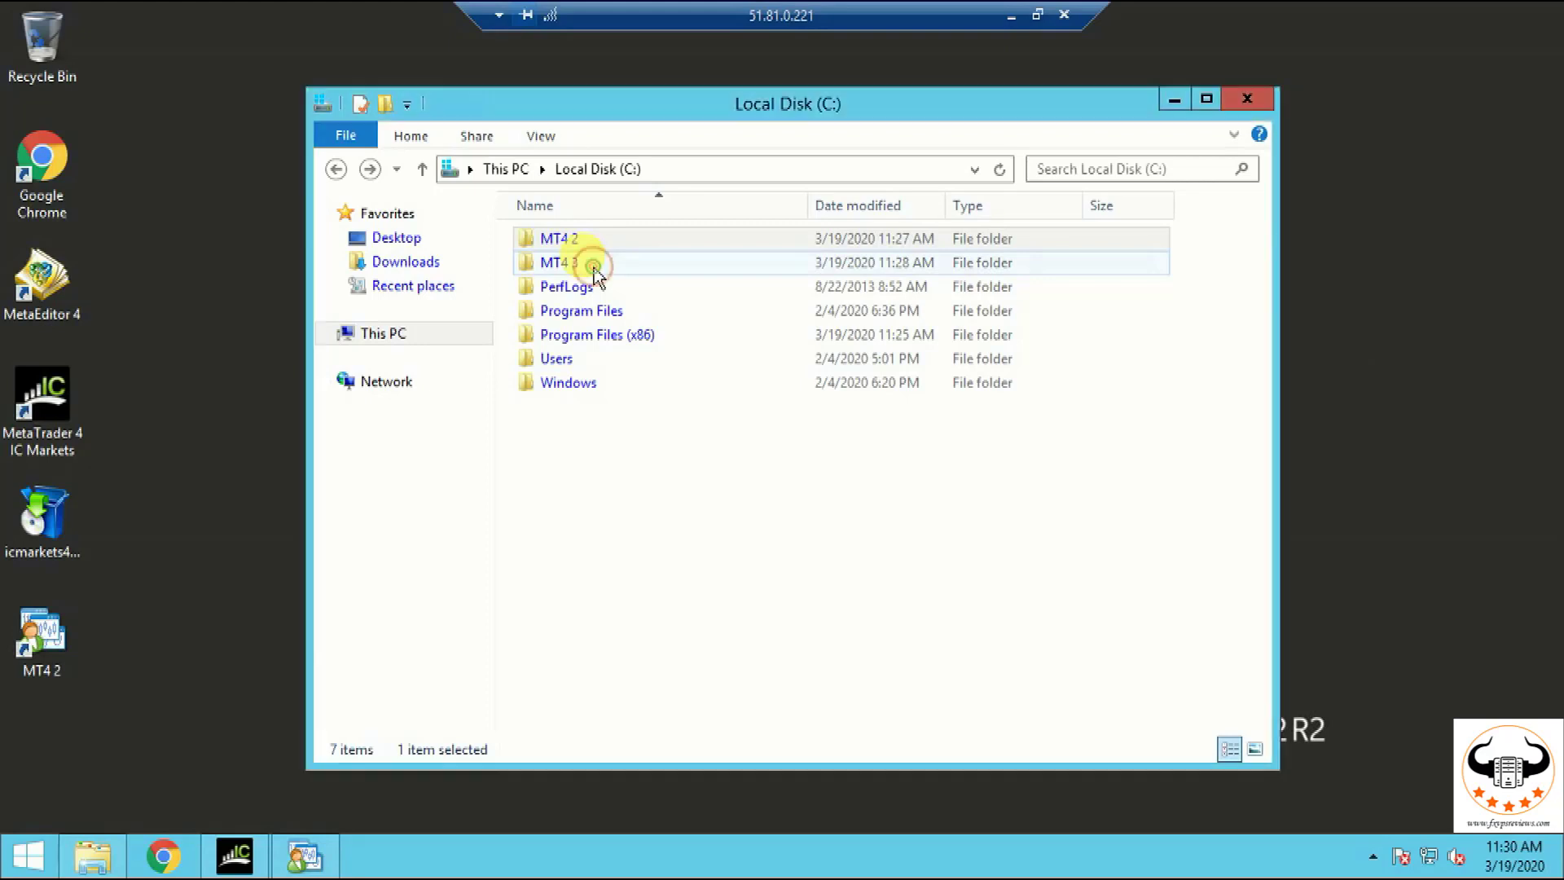
pyautogui.click(569, 273)
pyautogui.doubleClick(569, 267)
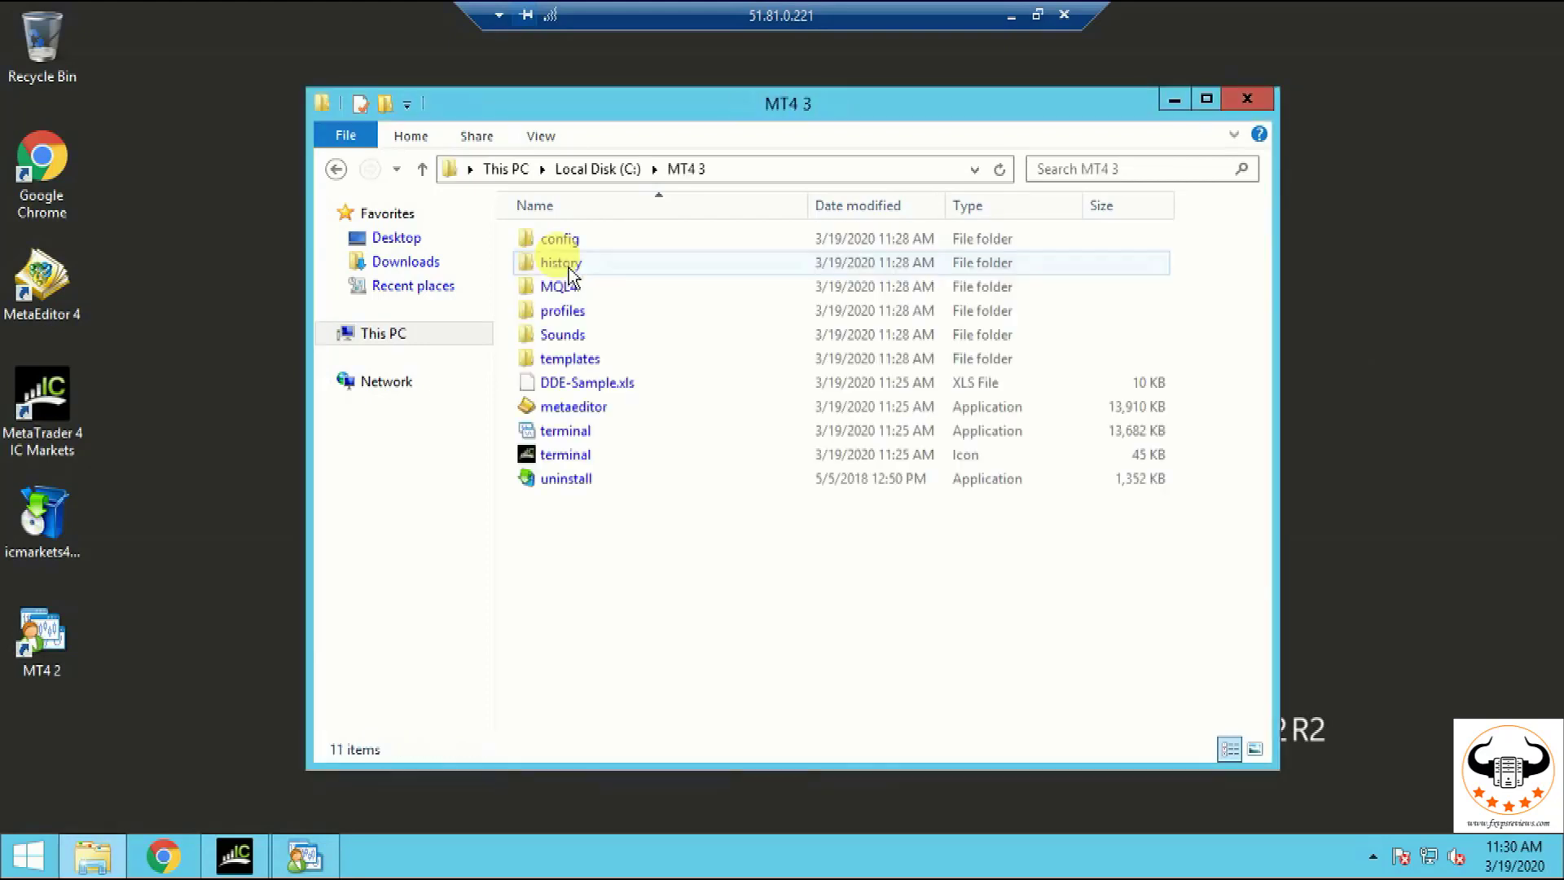
pyautogui.rightClick(579, 435)
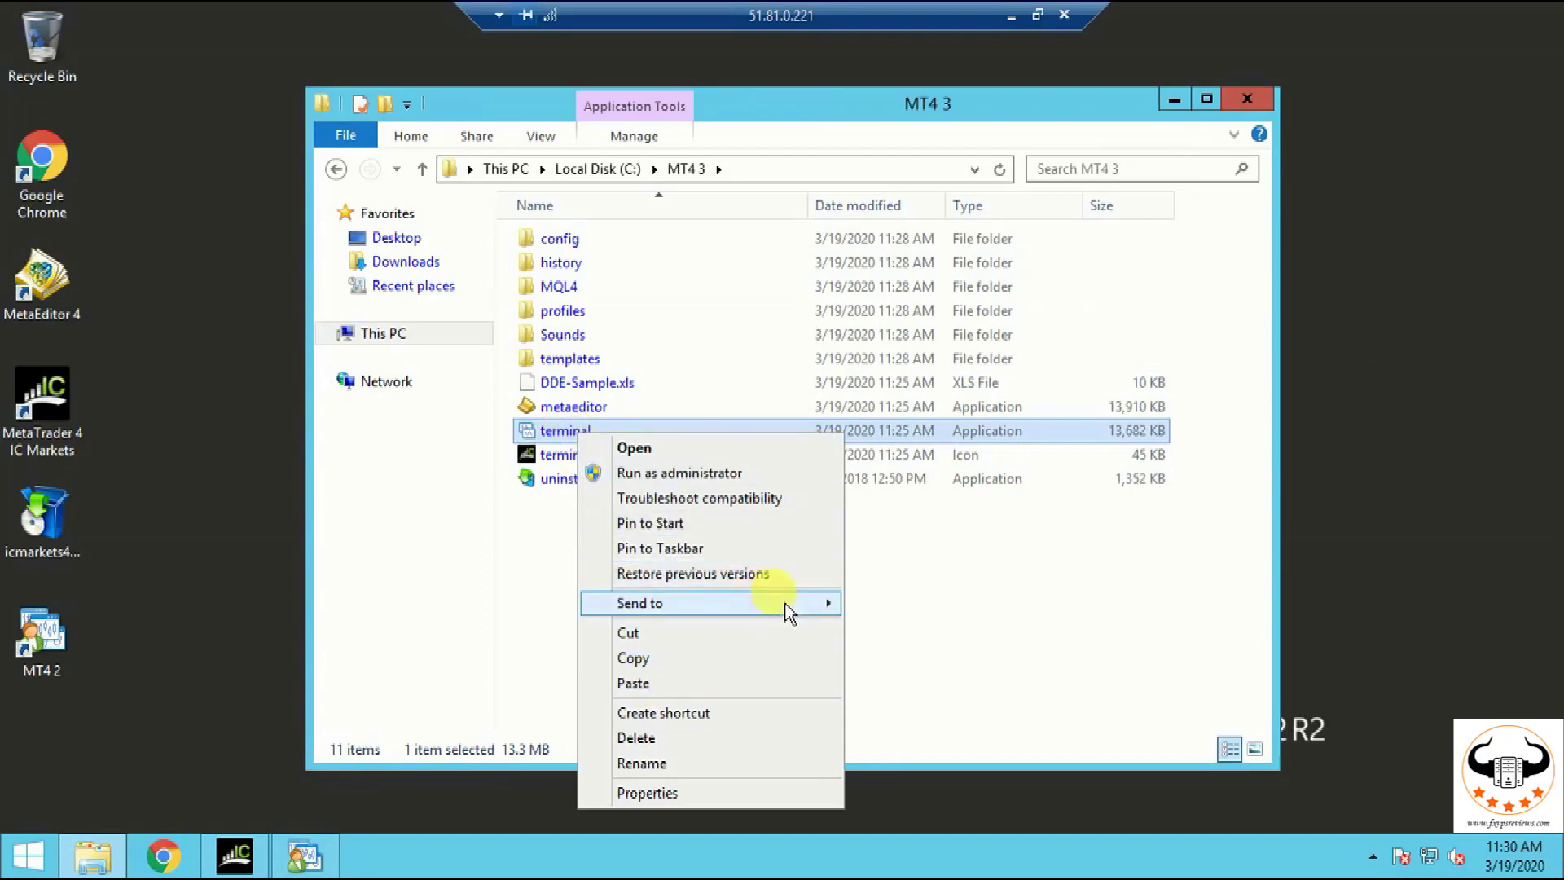
pyautogui.moveTo(807, 611)
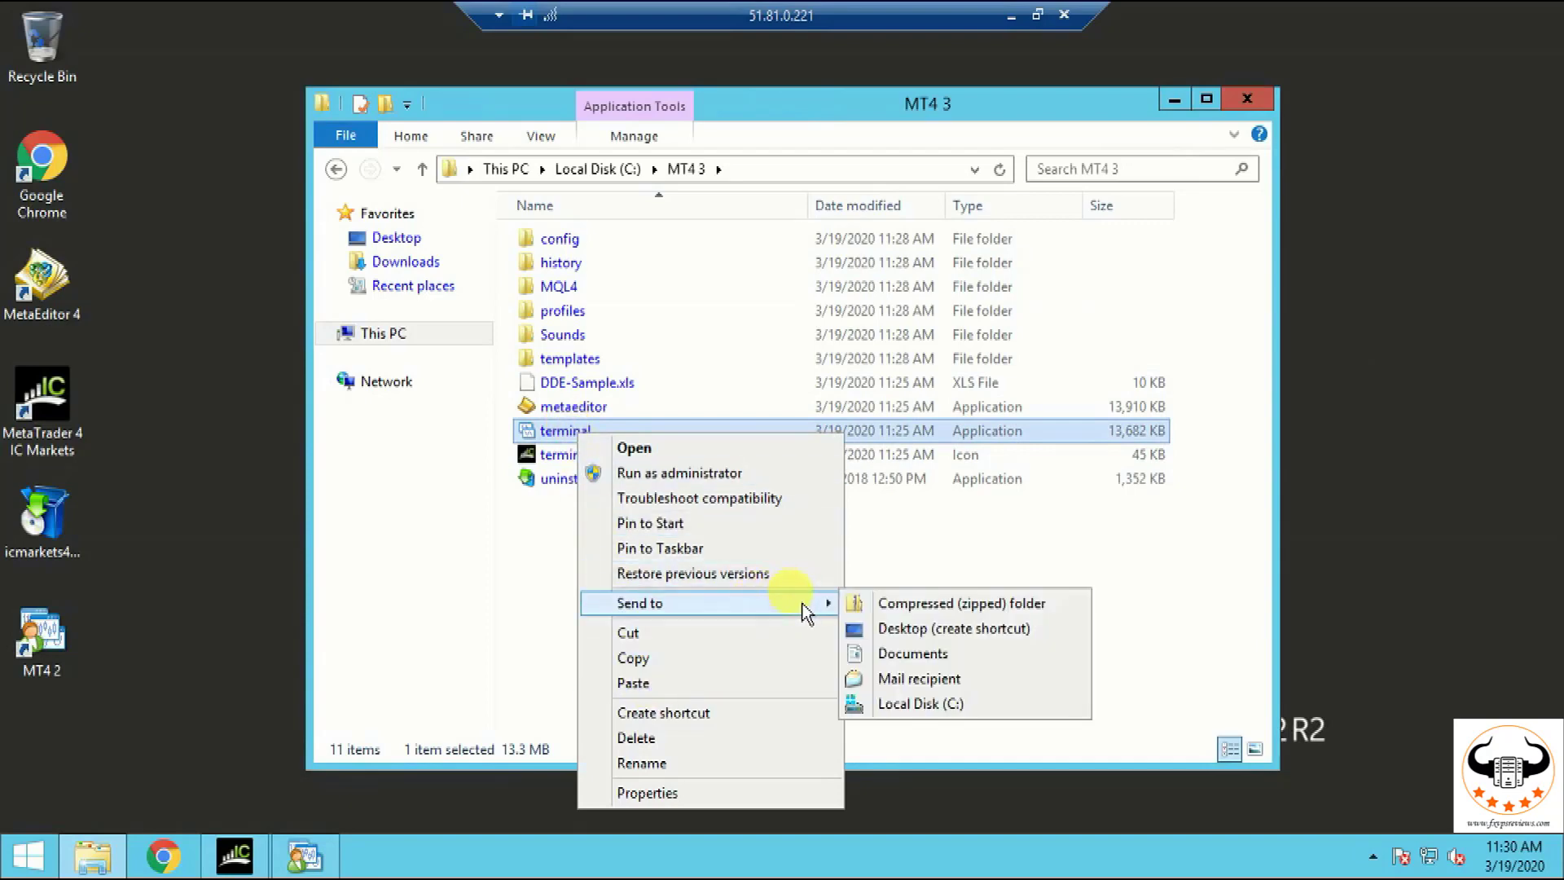
pyautogui.click(931, 631)
# - Rename the new terminal shortcut on the desktop as MT4 3
pyautogui.click(54, 802)
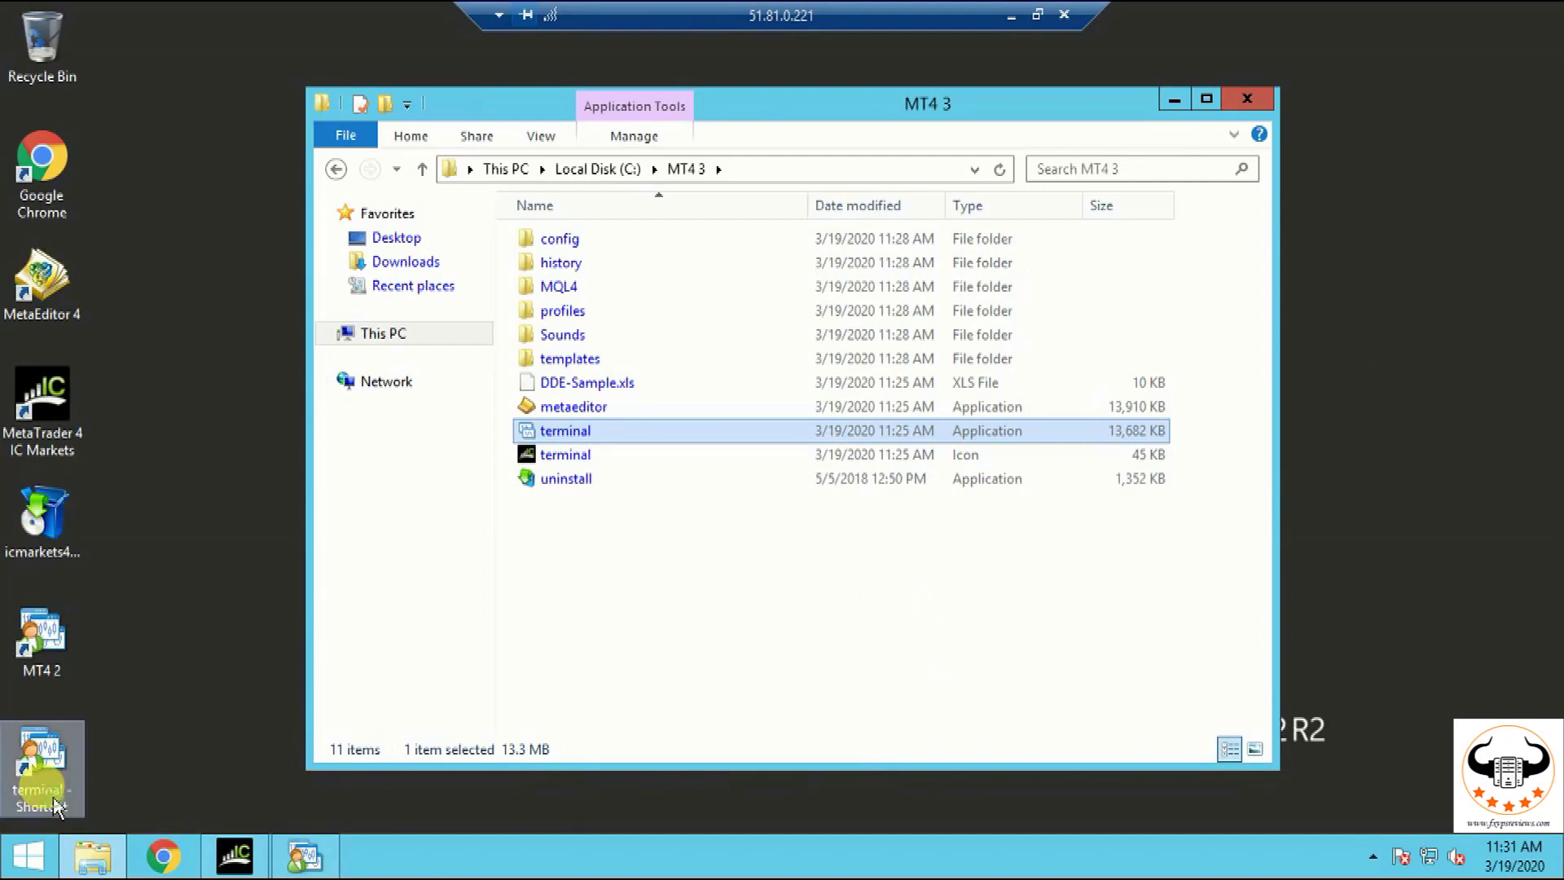
pyautogui.click(52, 797)
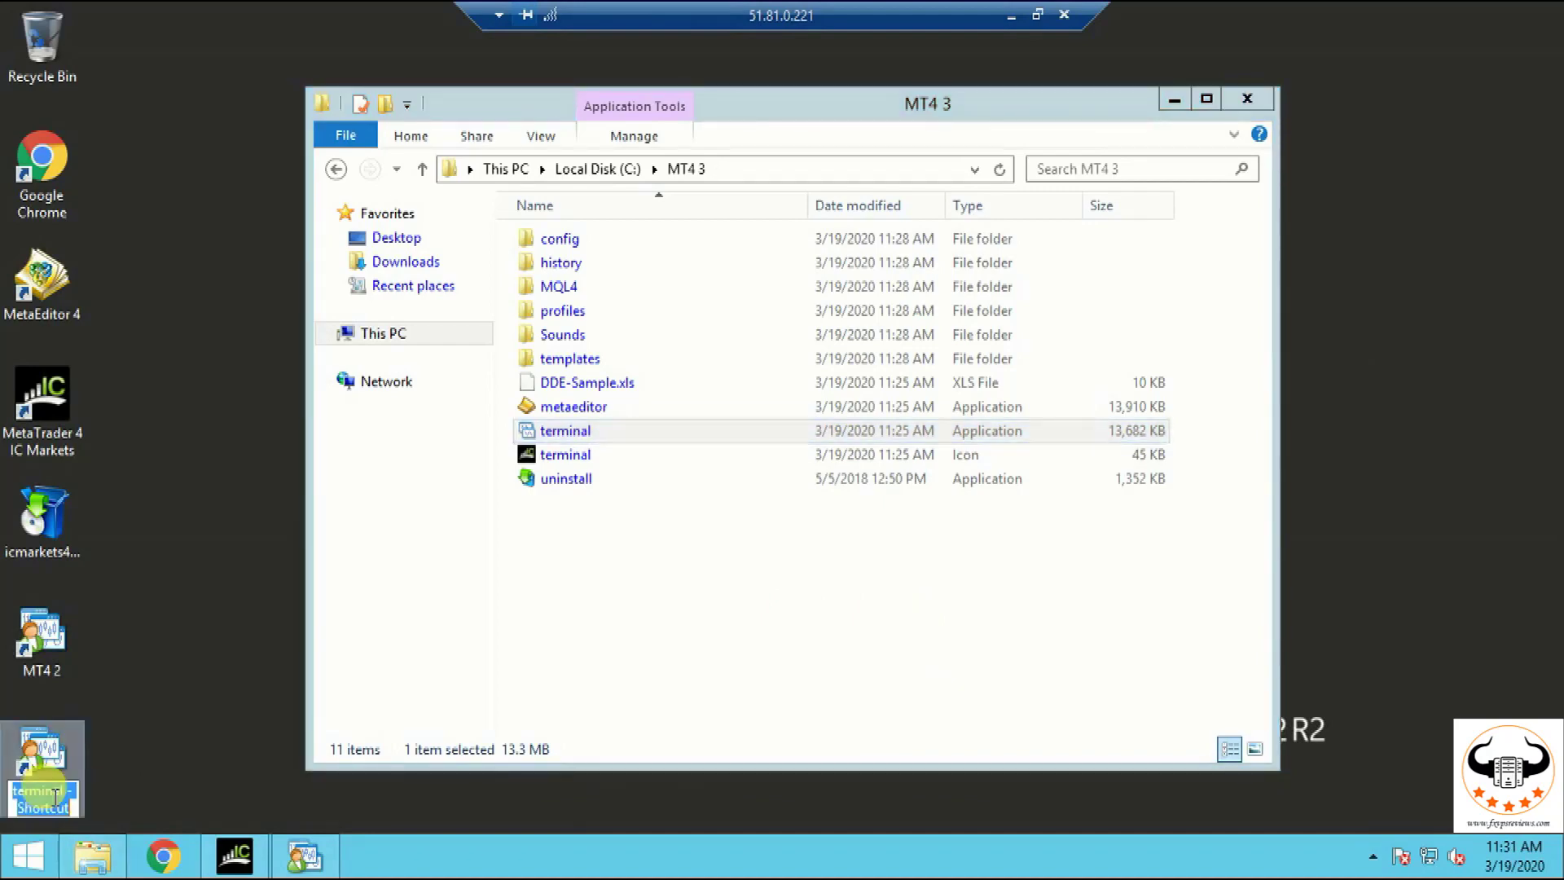
pyautogui.write('MT4')
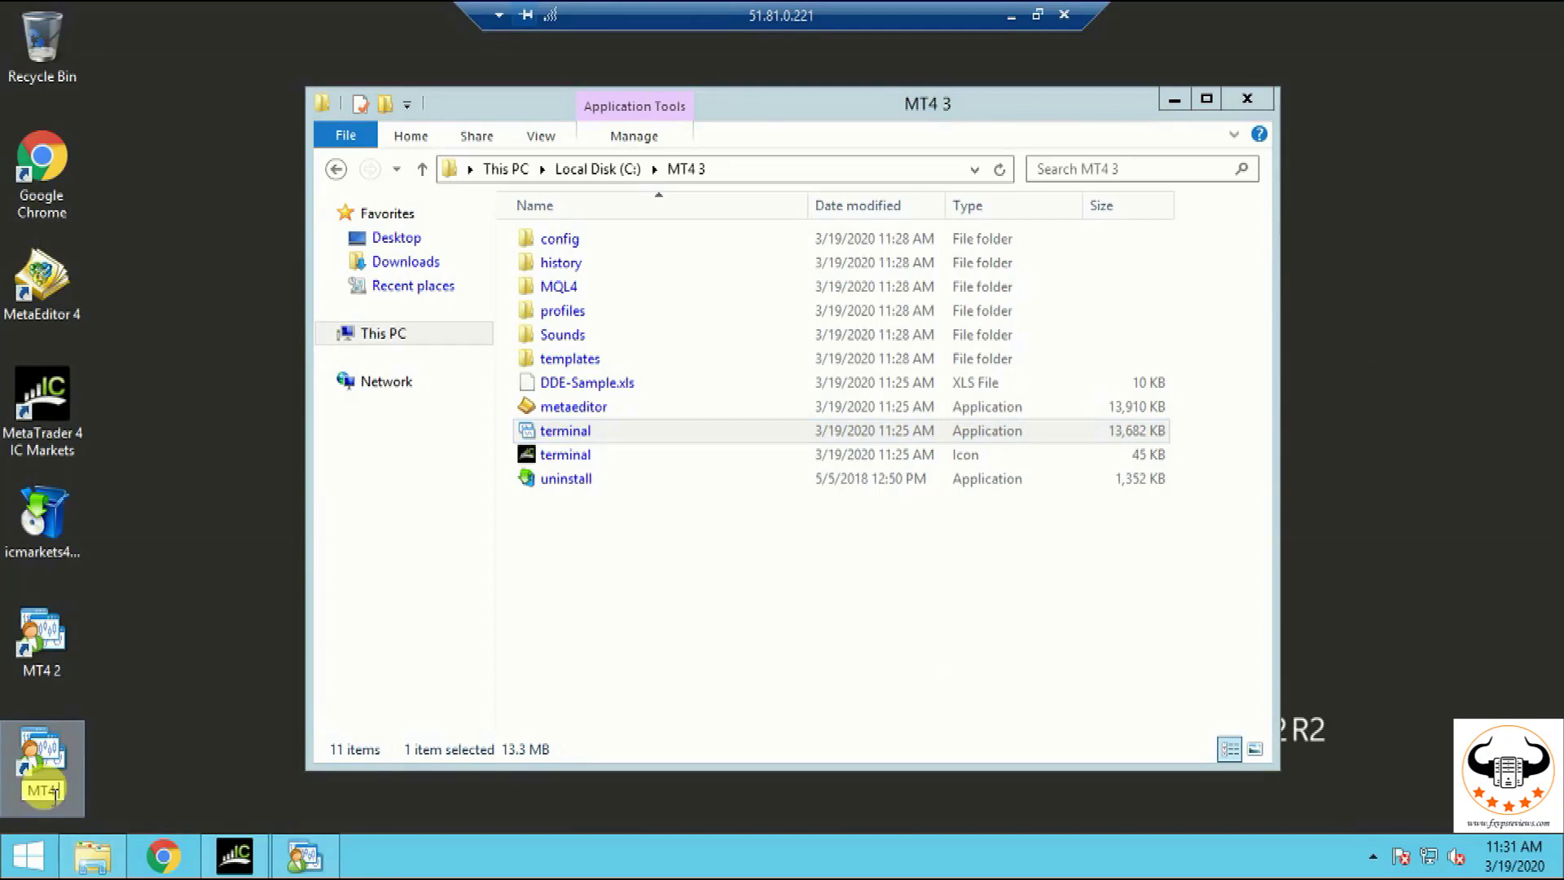
pyautogui.write(' 3')
pyautogui.press('Return')
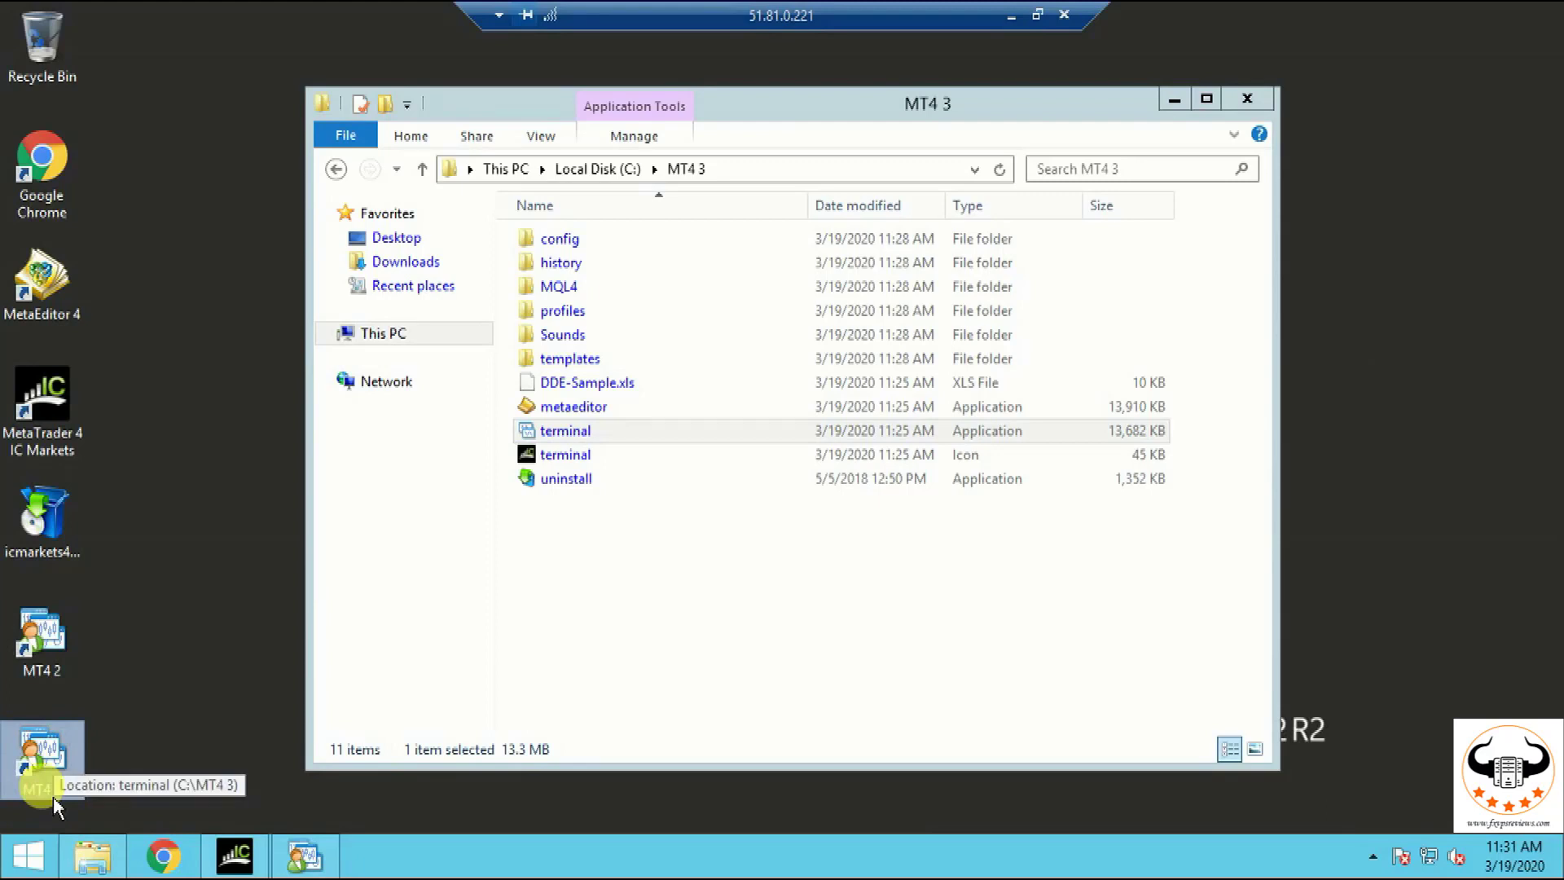
# - Launch the third terminal from the MT4 3 desktop shortcut, return File Explorer to Local Disk (C:) and bring the terminal window to the front
pyautogui.doubleClick(52, 770)
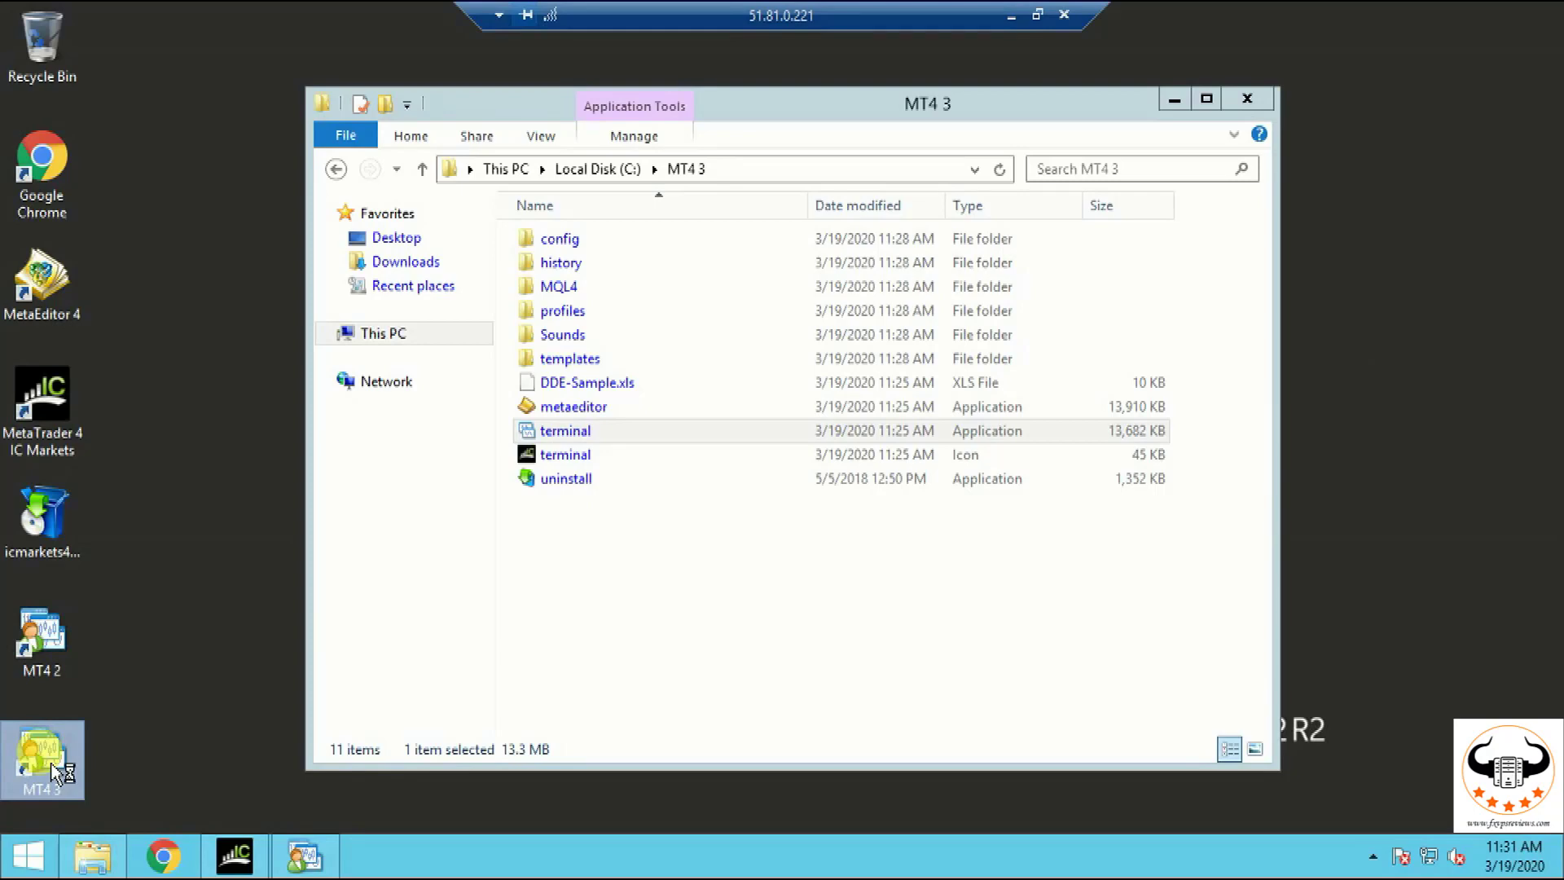
pyautogui.click(336, 169)
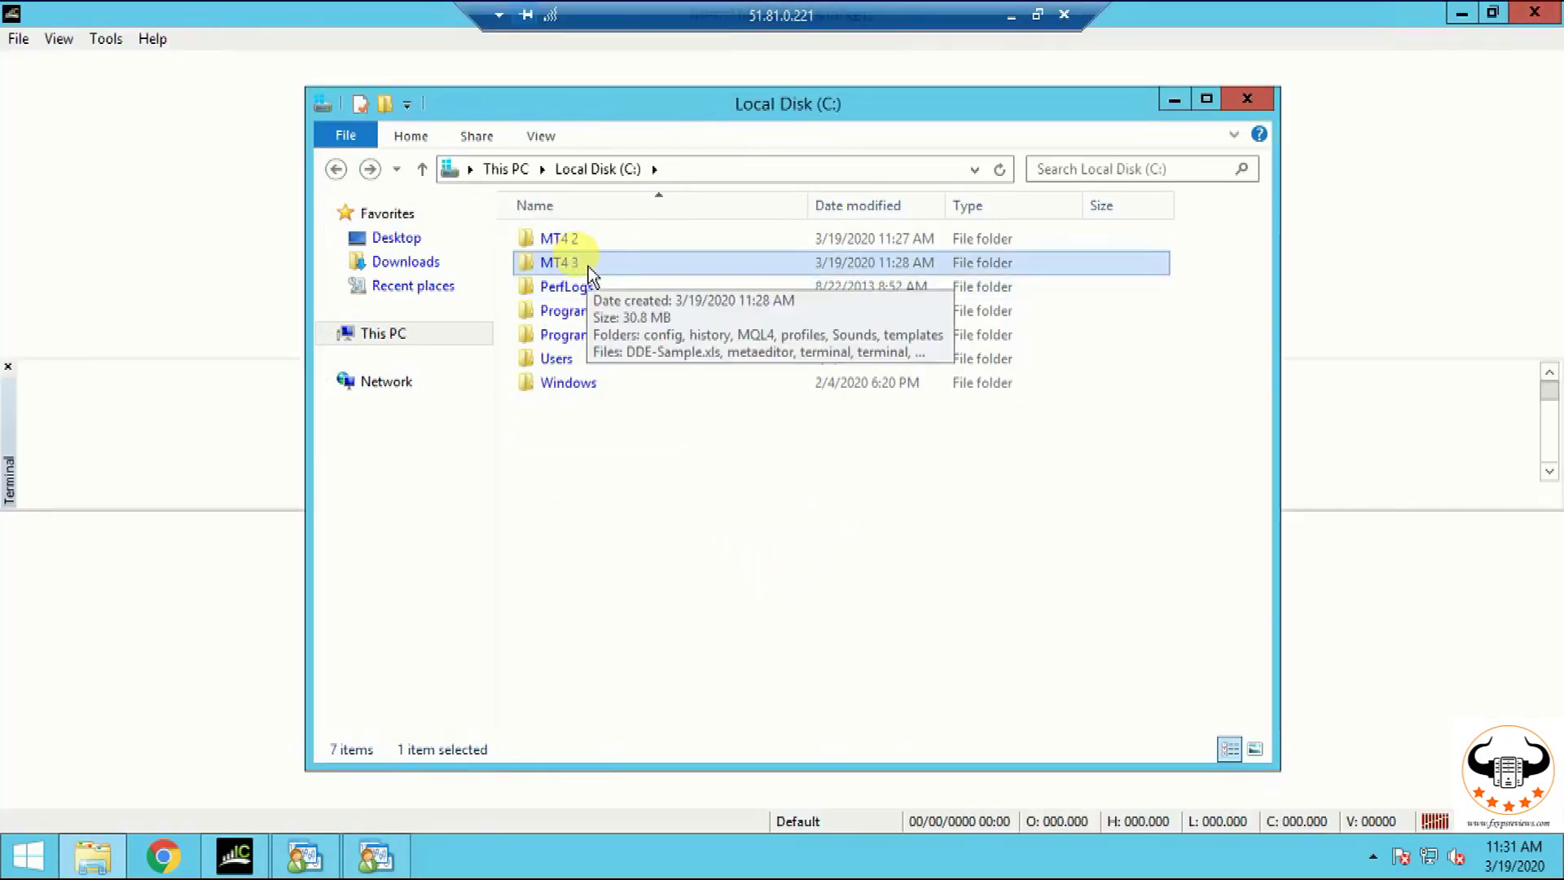
pyautogui.click(1187, 18)
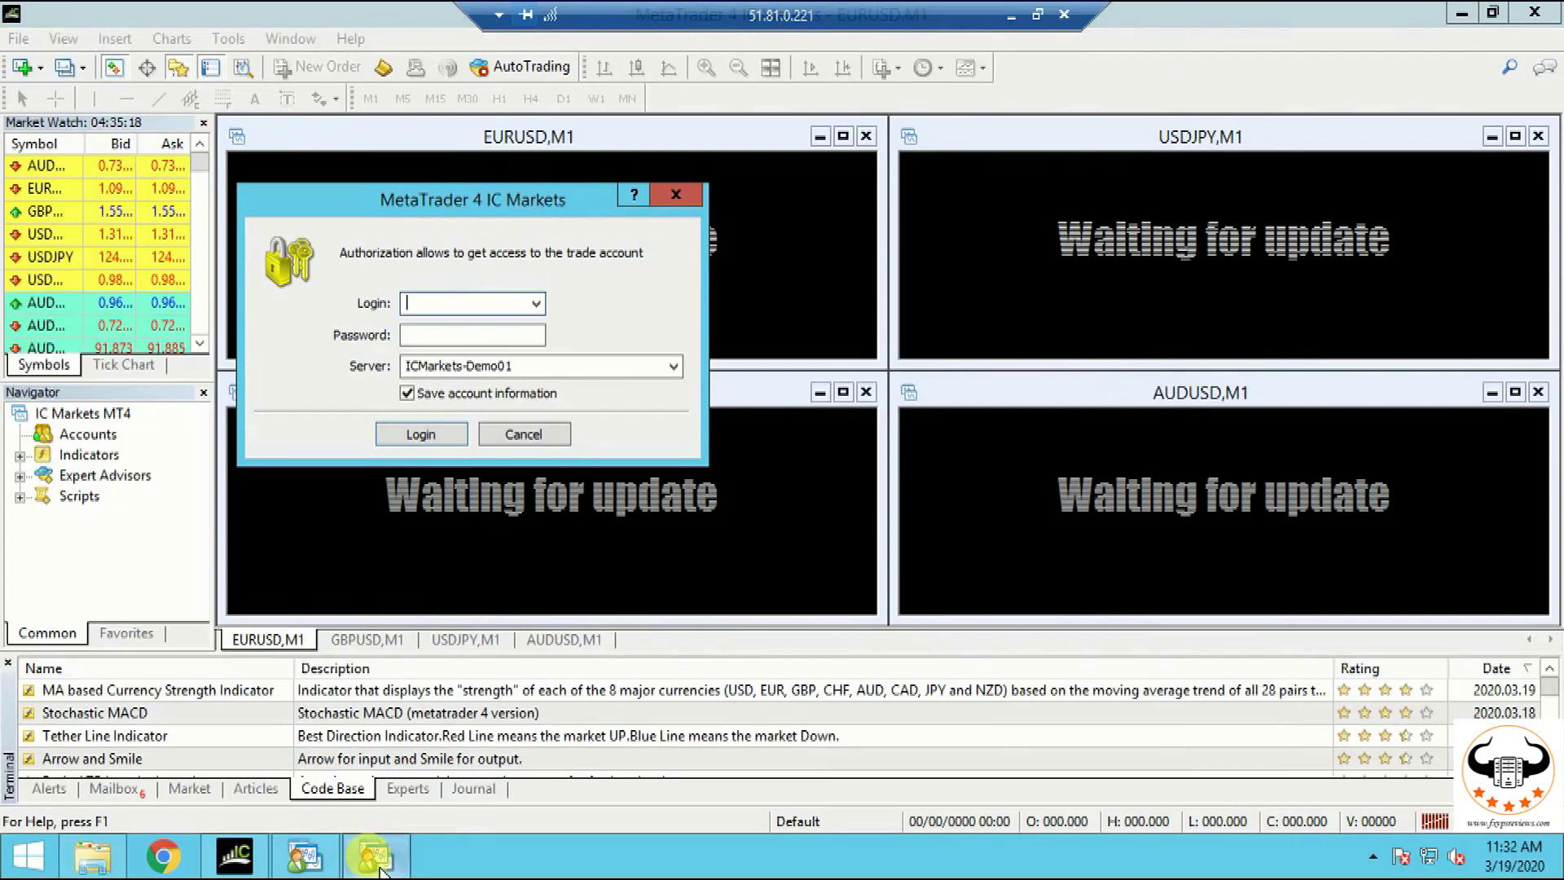
# - Pin the running MT4 3 program to the taskbar and minimise the remote desktop session
pyautogui.moveTo(379, 868)
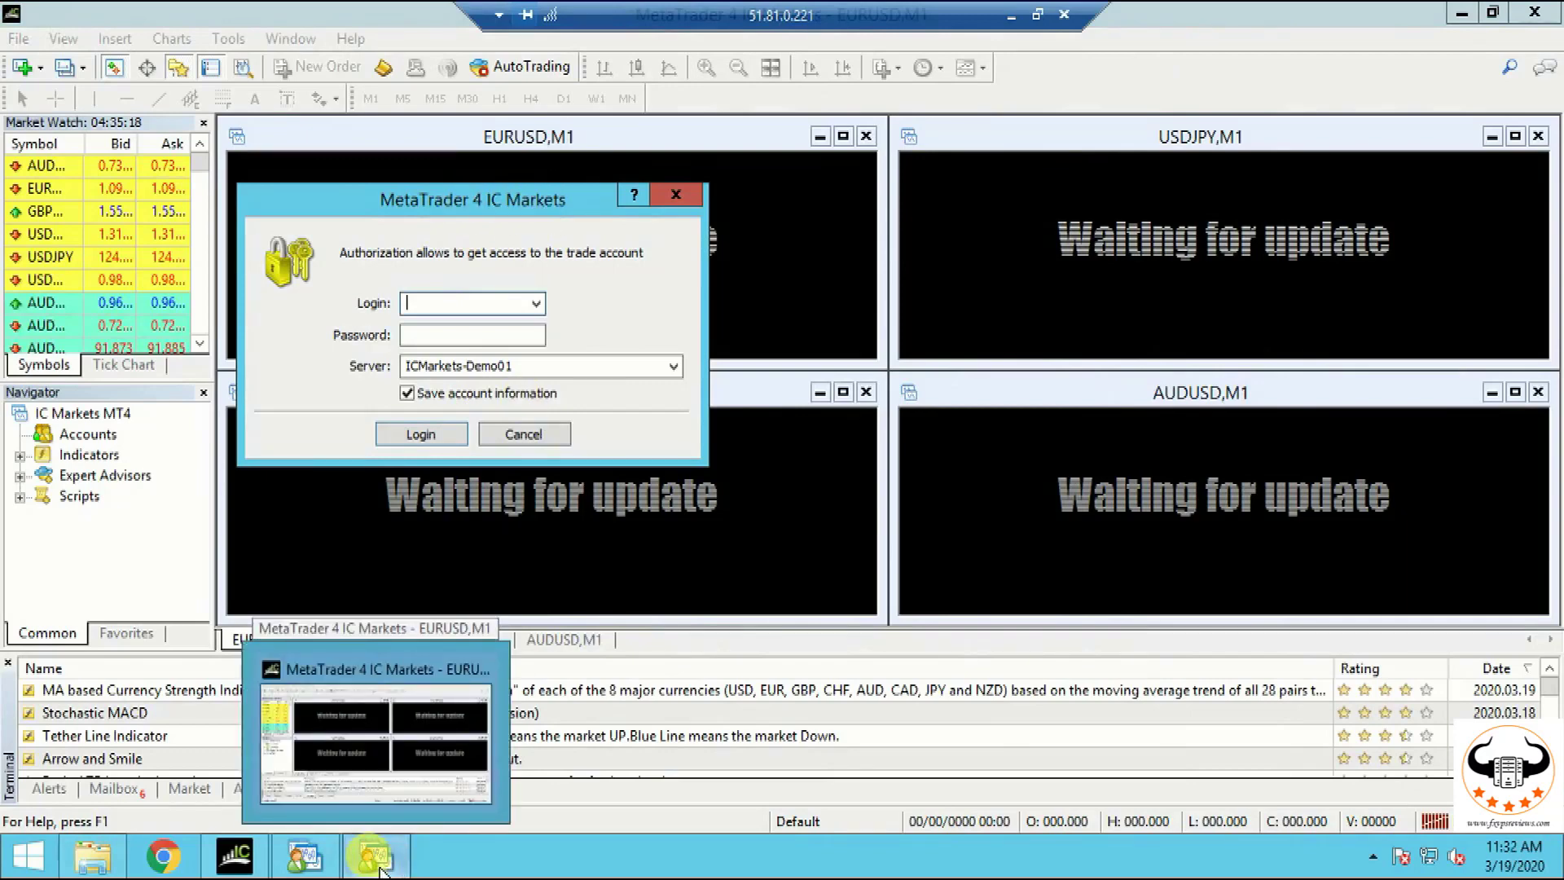
pyautogui.rightClick(380, 869)
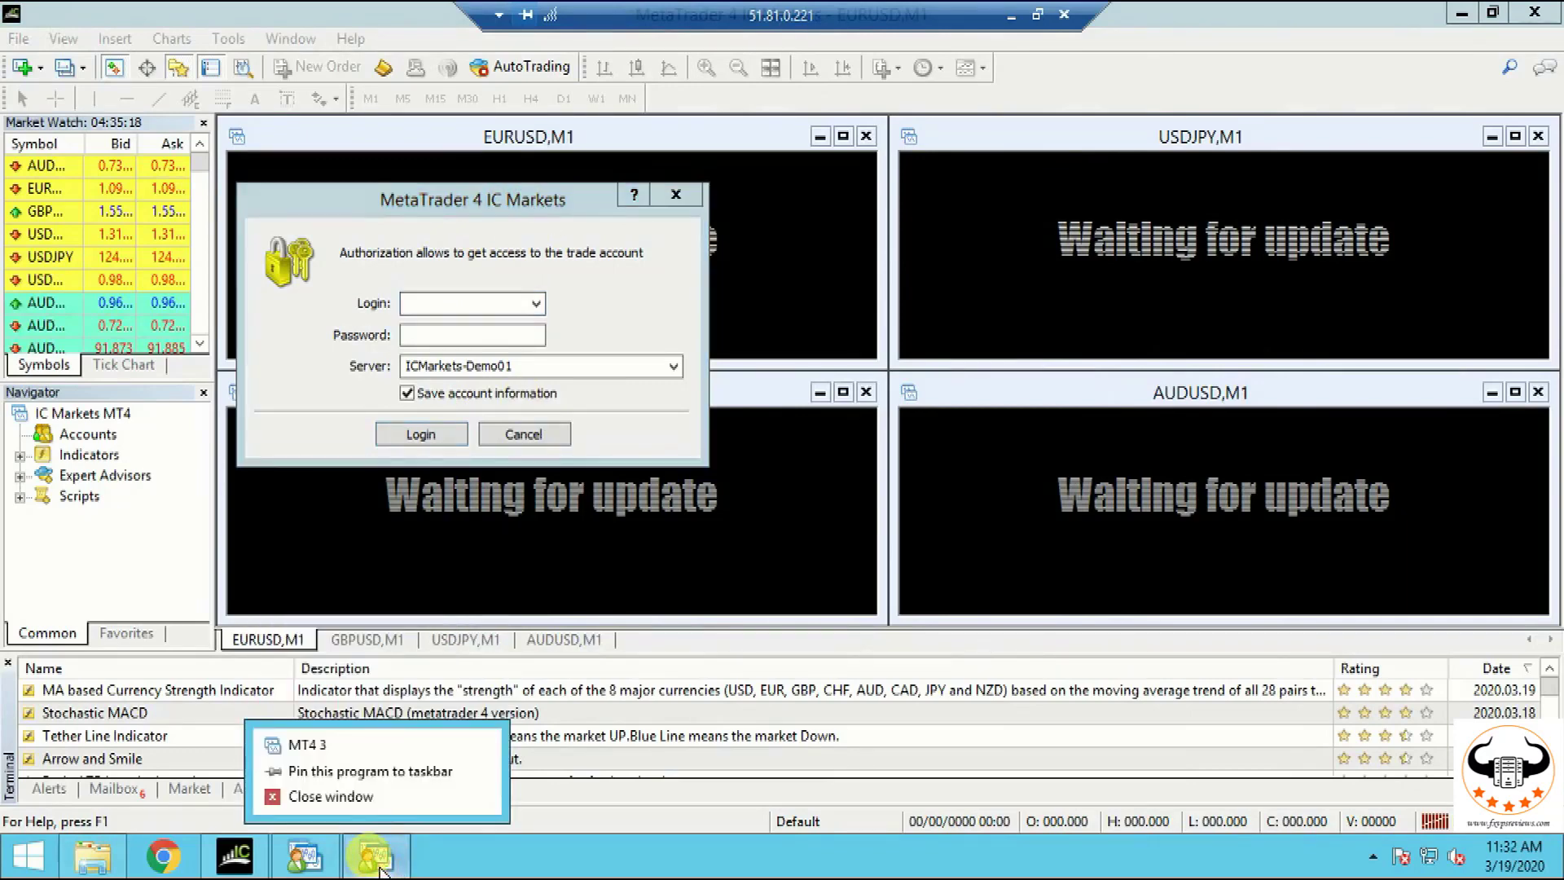
pyautogui.click(383, 780)
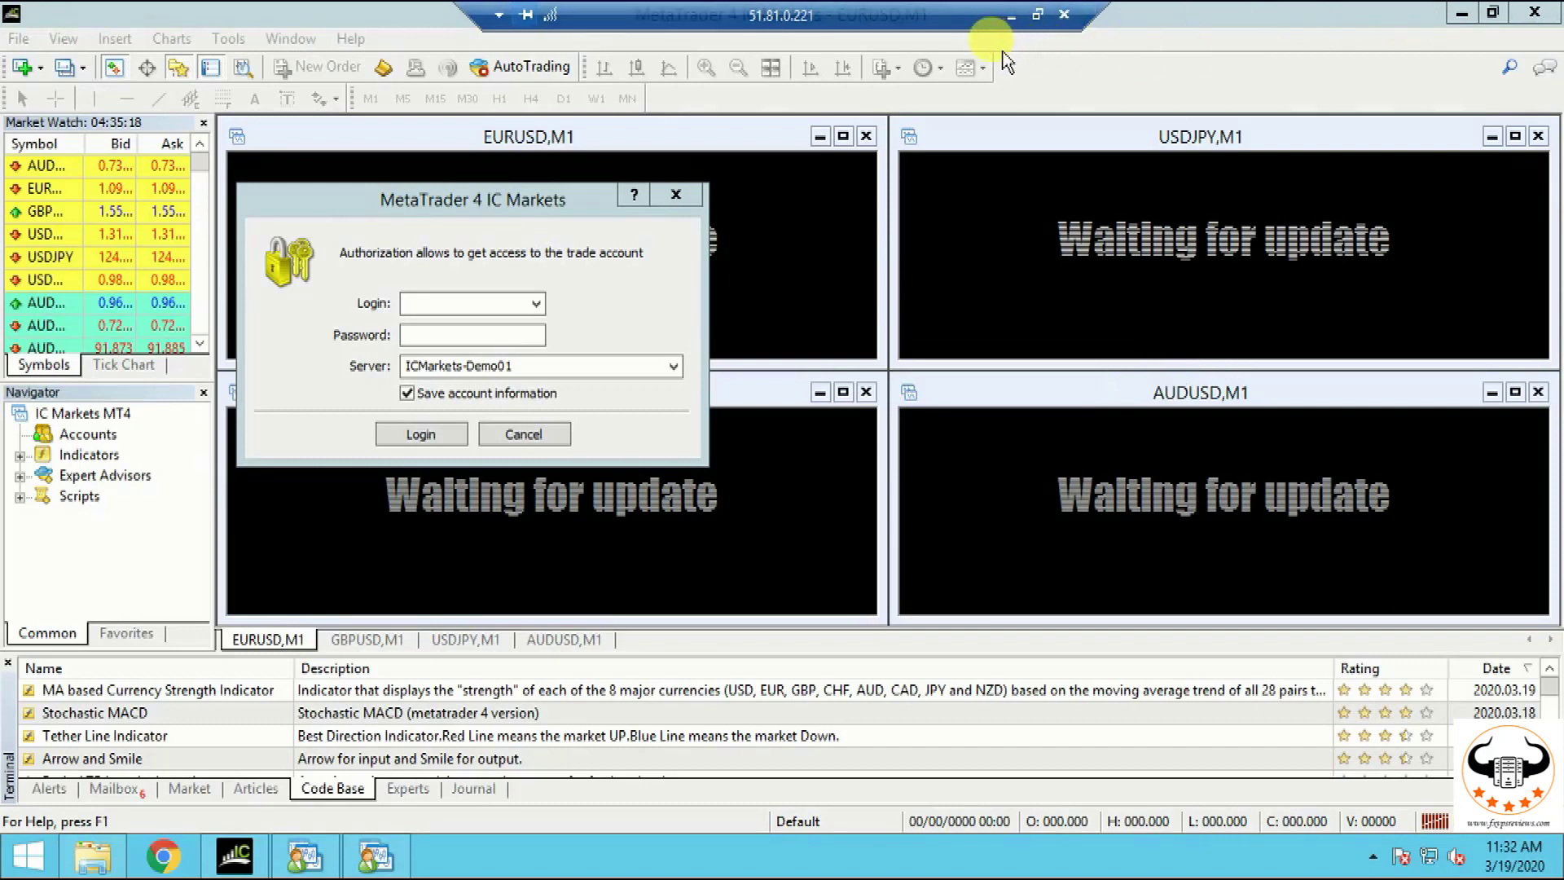
pyautogui.click(1011, 16)
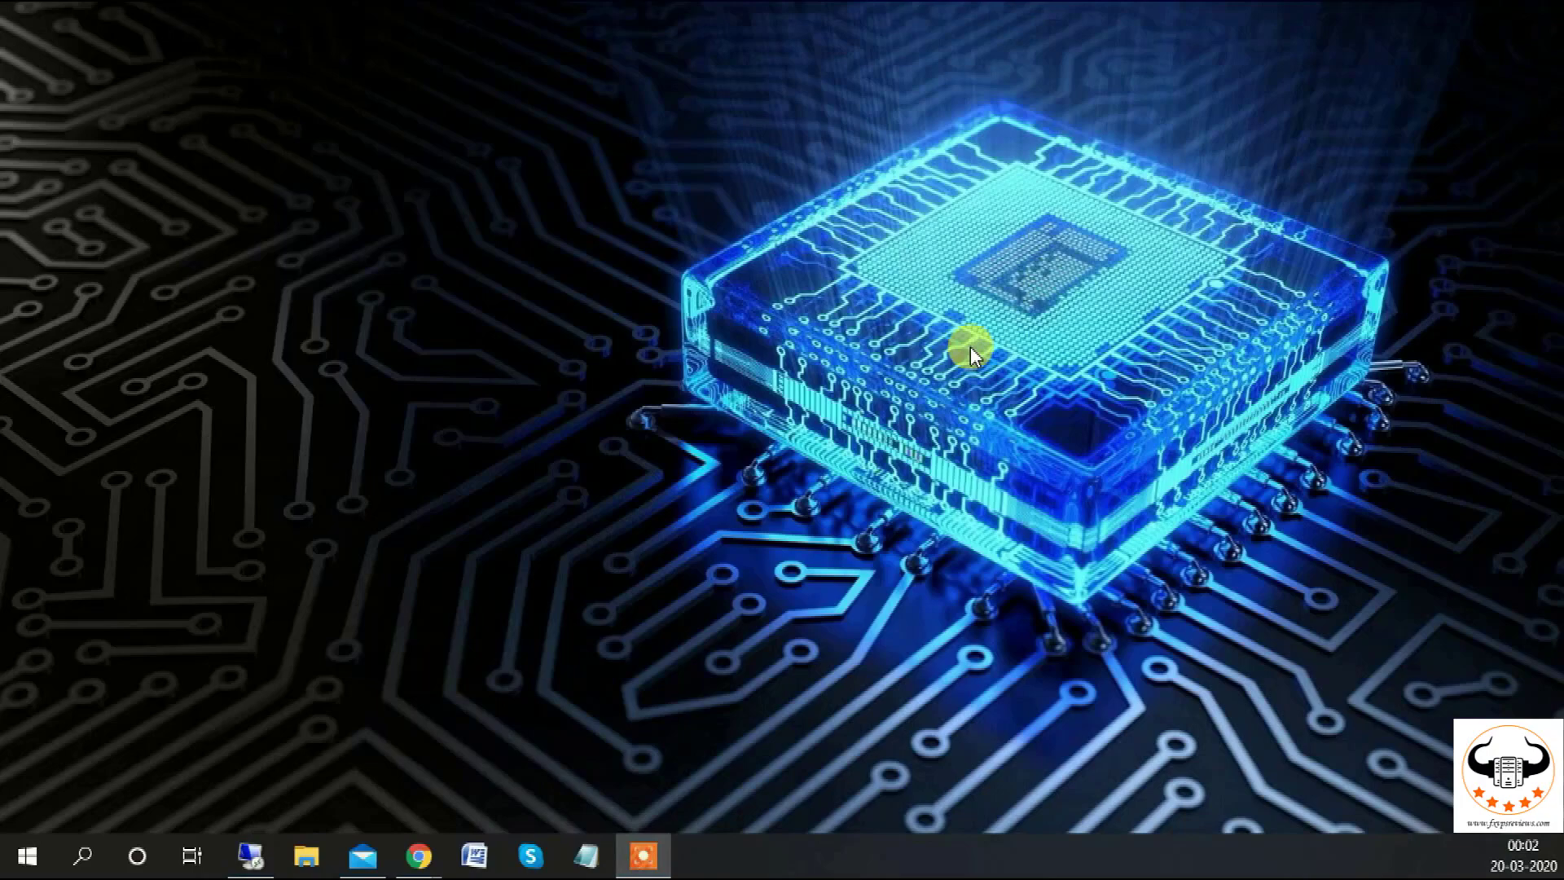